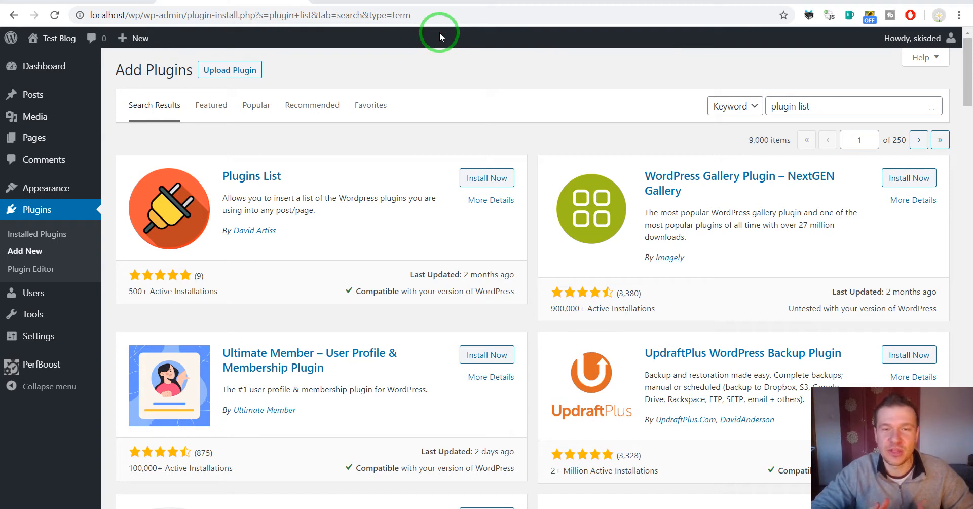
# Open PerfBoost's URL Rules page in a separate browser tab and switch to it.
pyautogui.moveTo(71, 365)
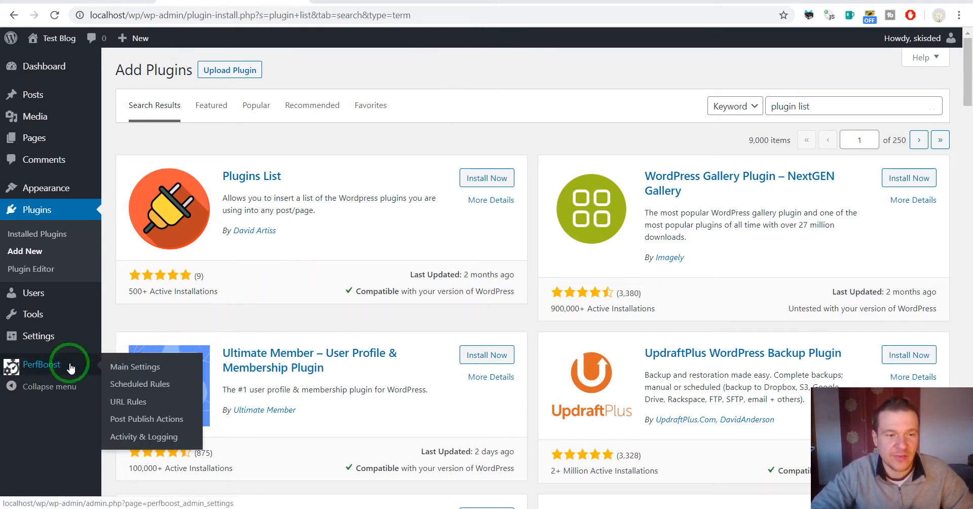
pyautogui.middleClick(128, 402)
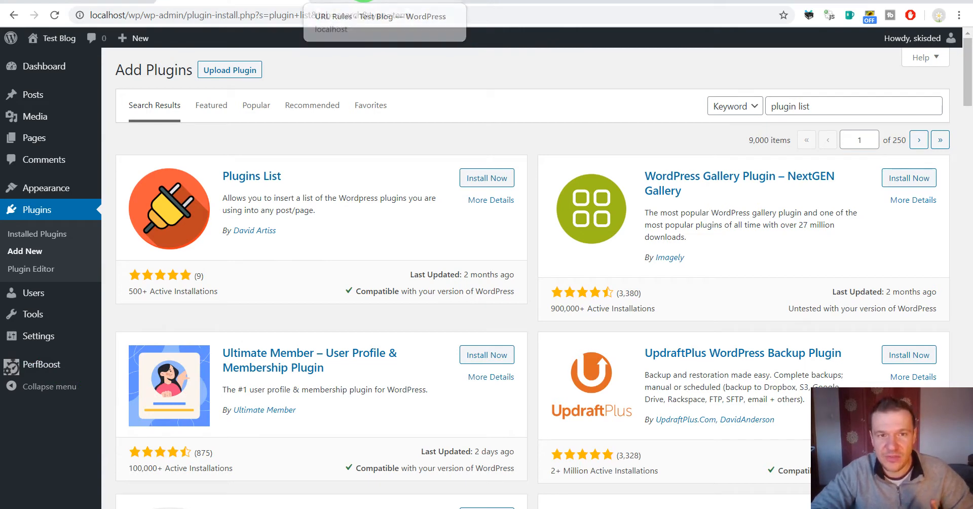
pyautogui.click(375, 1)
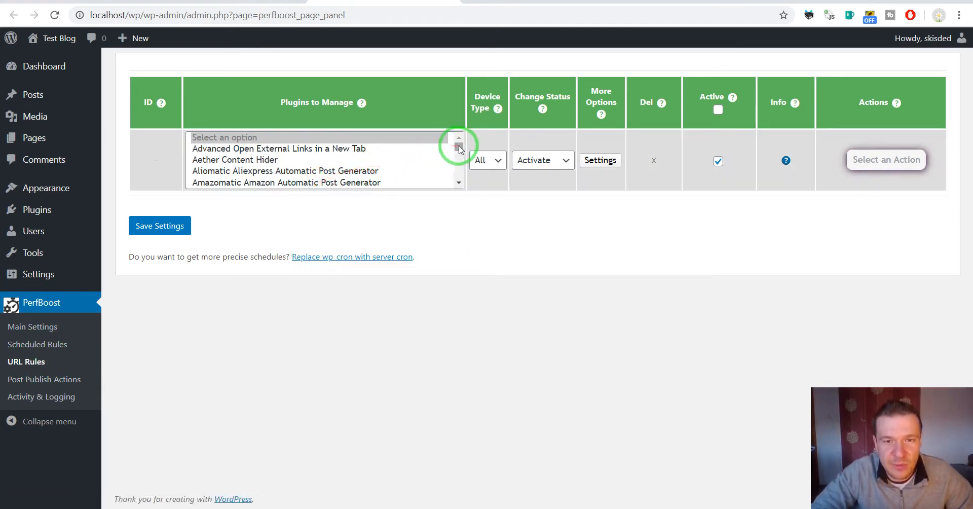
# Look through the plugins available to manage in the new URL rule and its device type options.
pyautogui.moveTo(458, 143); pyautogui.dragTo(458, 163)
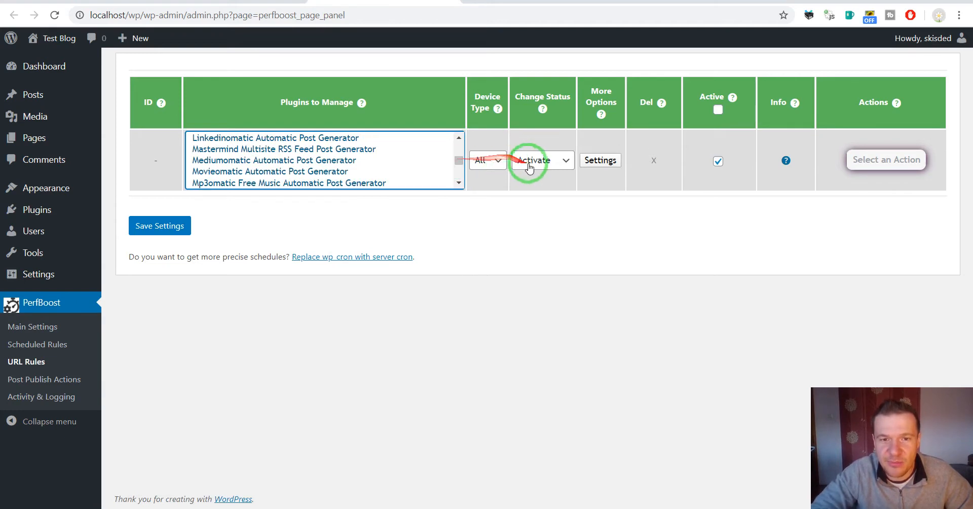
pyautogui.click(487, 161)
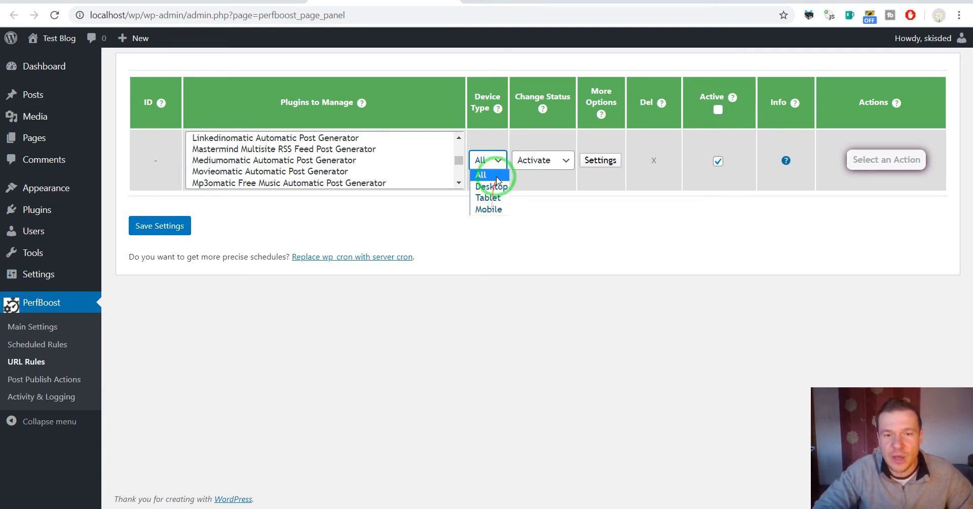
pyautogui.click(417, 202)
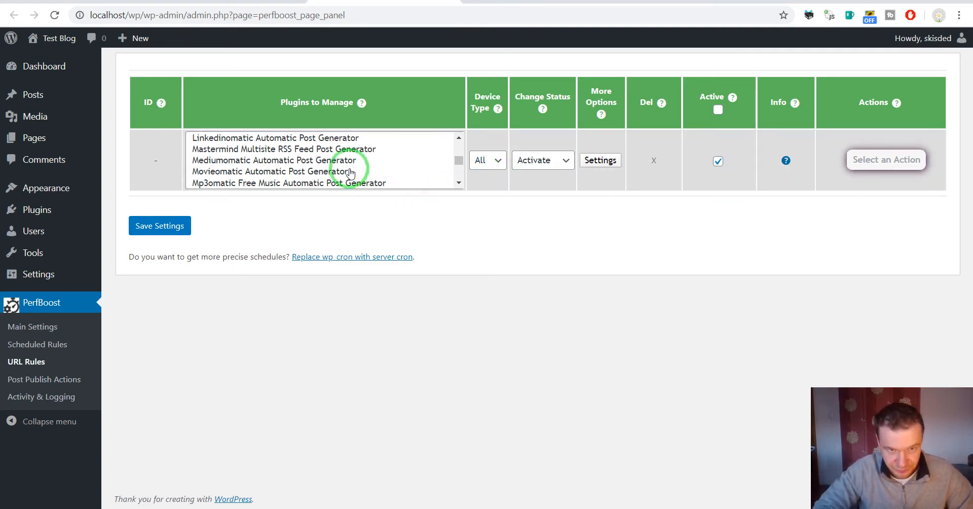
pyautogui.scroll(2, 388, 170)
pyautogui.scroll(6, 388, 170)
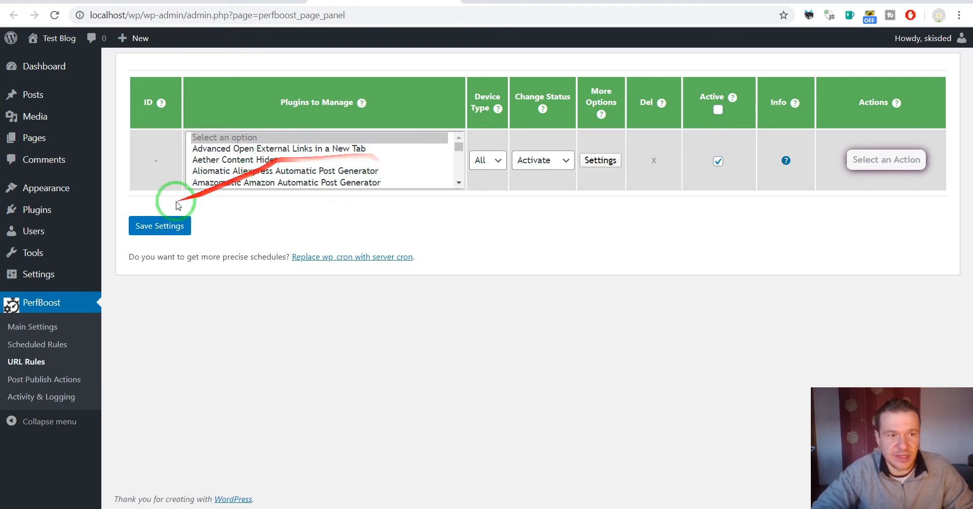
# Activate the Aether Content Hider plugin from the installed plugins and reload PerfBoost's URL Rules page.
pyautogui.click(56, 210)
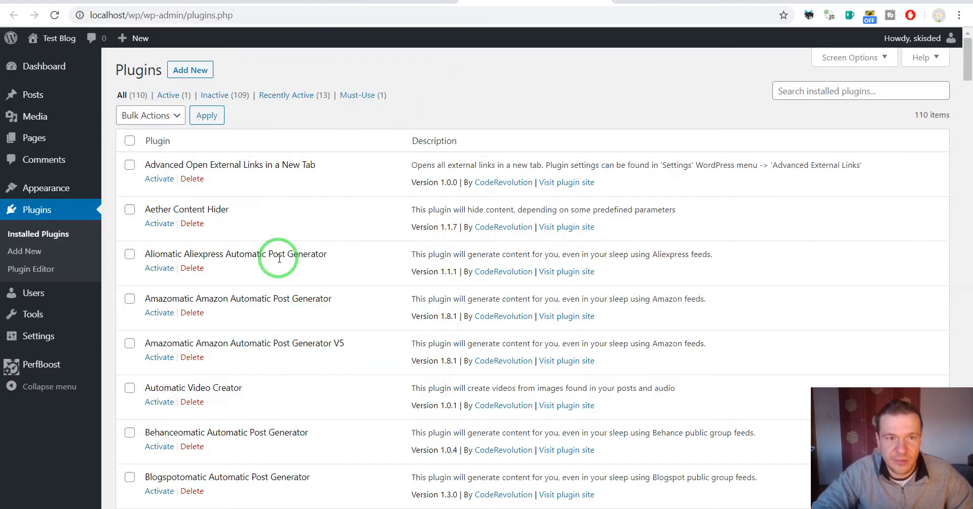
pyautogui.click(160, 223)
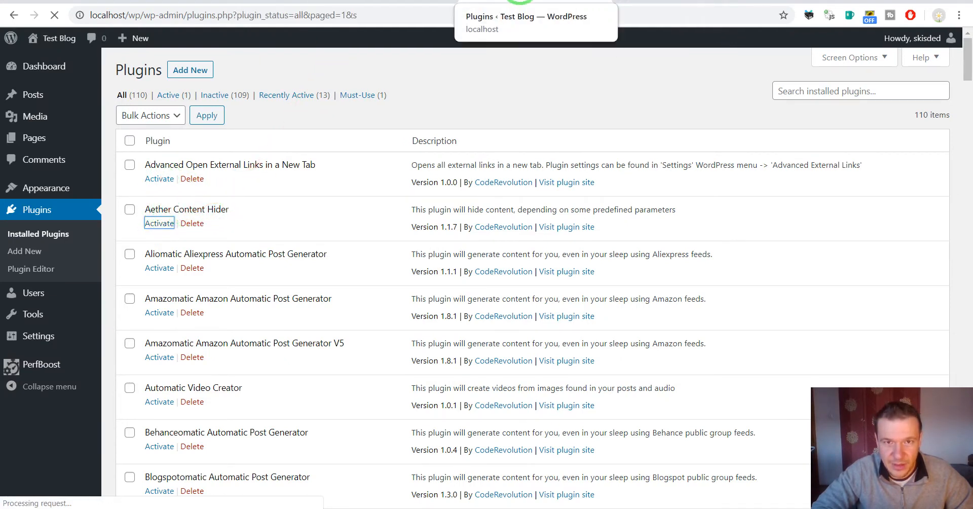
pyautogui.click(324, 2)
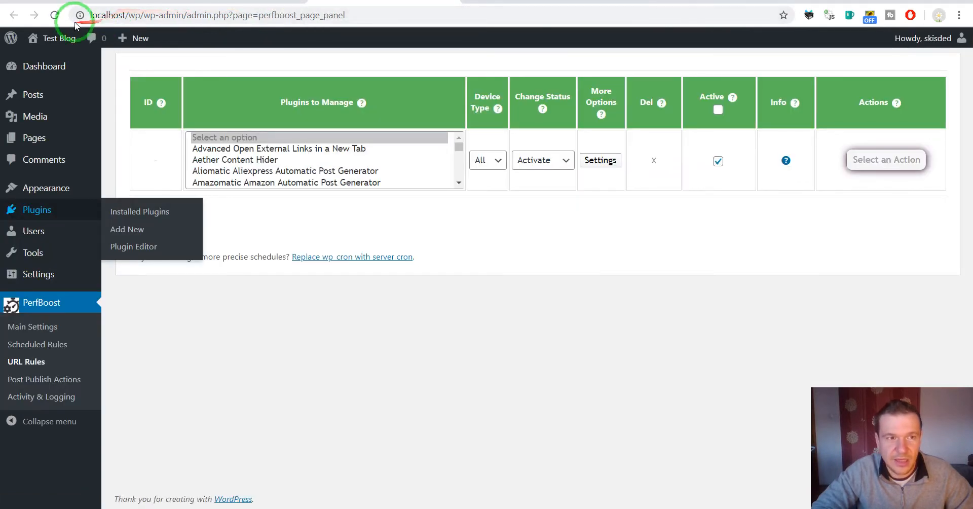
pyautogui.click(54, 15)
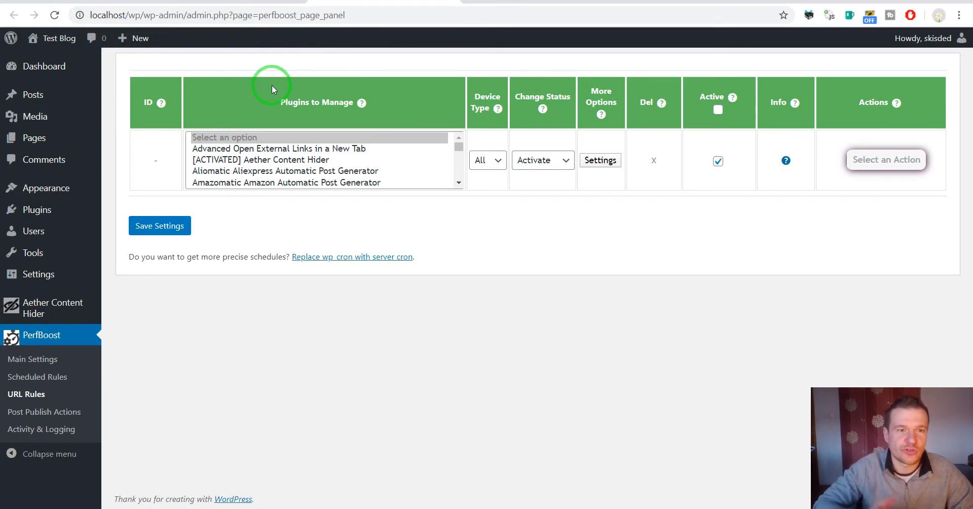
# Install and activate the Plugins List plugin from the "plugin list" search results.
pyautogui.click(269, 2)
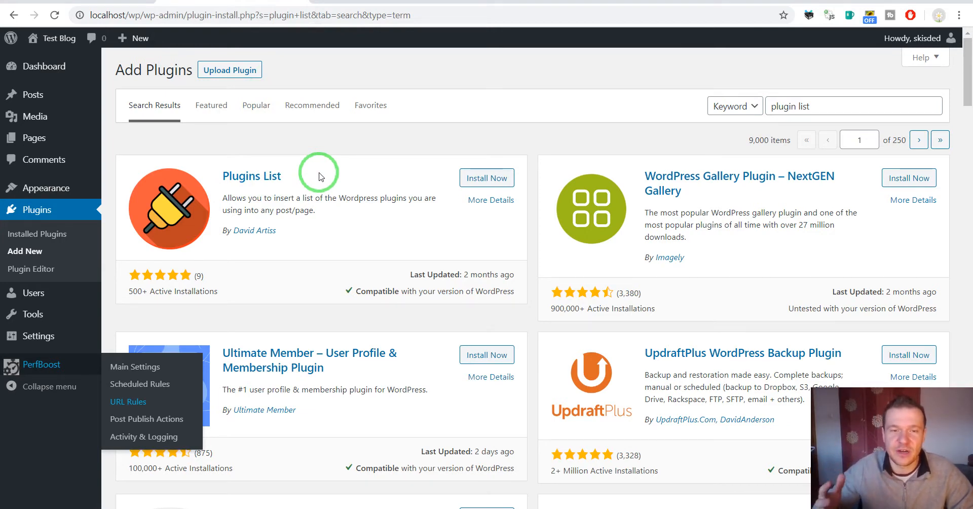
pyautogui.click(465, 178)
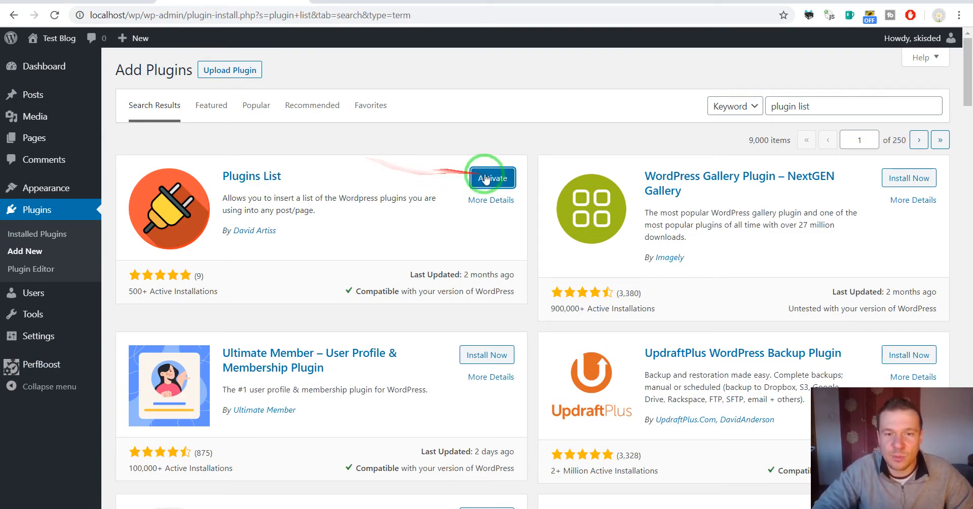
pyautogui.click(483, 178)
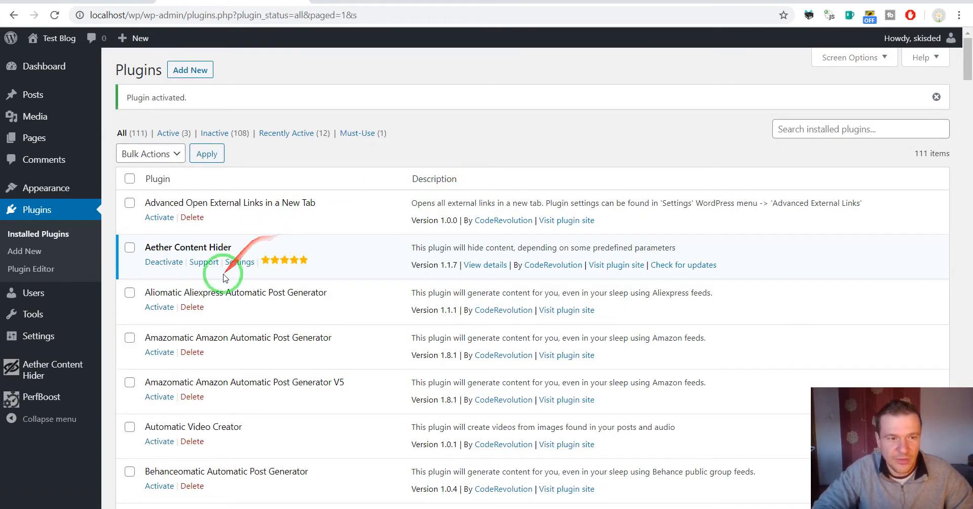
# Open the posts list and bring up the test1 and test2 posts for editing in separate tabs.
pyautogui.moveTo(64, 98)
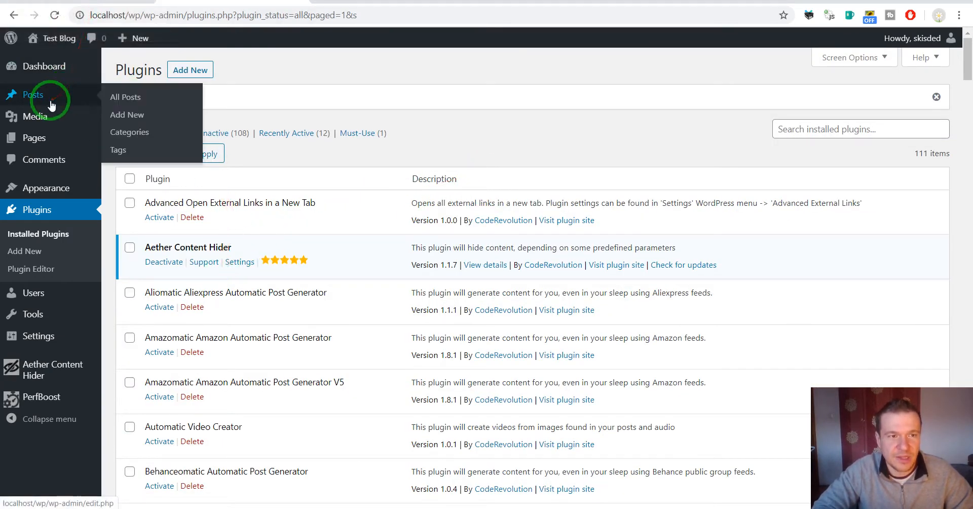
pyautogui.click(64, 102)
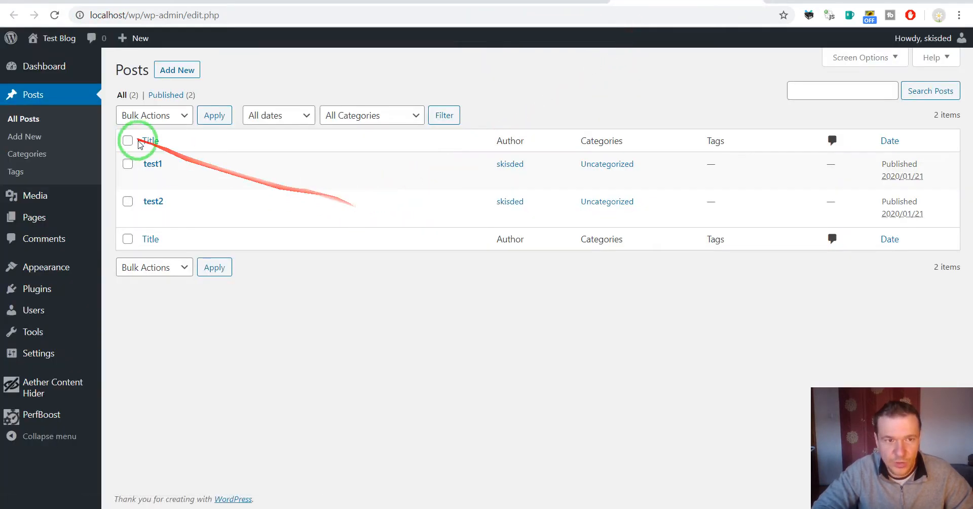
pyautogui.click(152, 163)
pyautogui.click(157, 203)
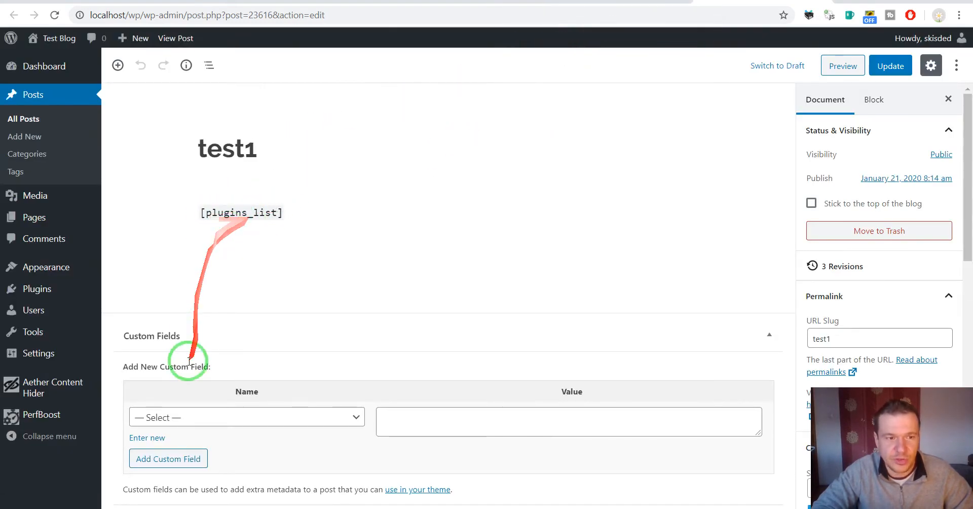
# Search the installed plugins page for "plugins lis" to locate the Plugins List entry.
pyautogui.click(210, 0)
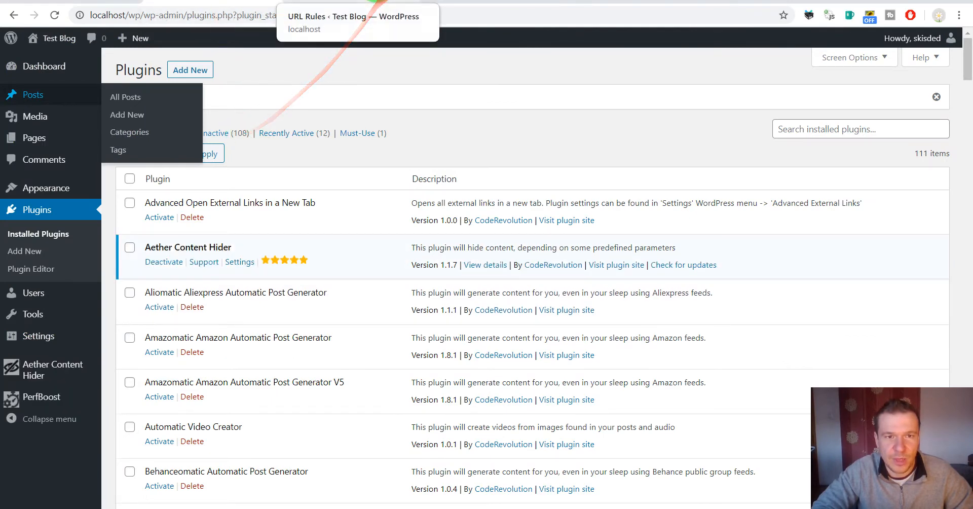
pyautogui.click(354, 1)
pyautogui.click(211, 2)
pyautogui.scroll(-10, 282, 152)
pyautogui.hotkey('ctrl', 'f')
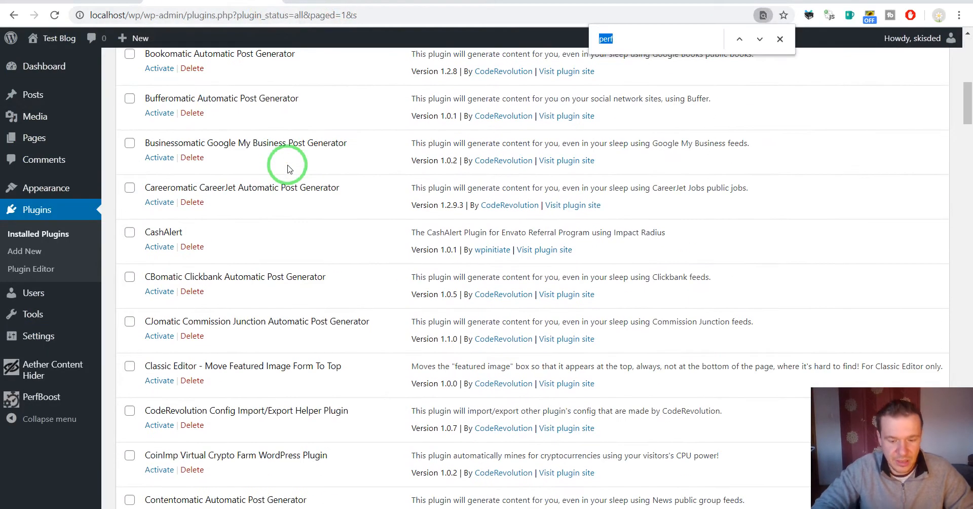
pyautogui.write('plugins l')
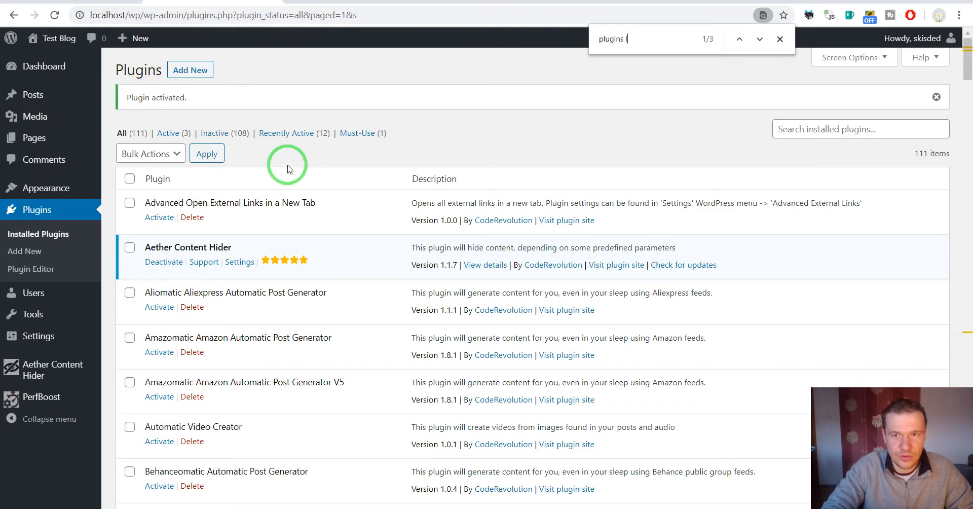
pyautogui.press('Return')
pyautogui.press('Return')
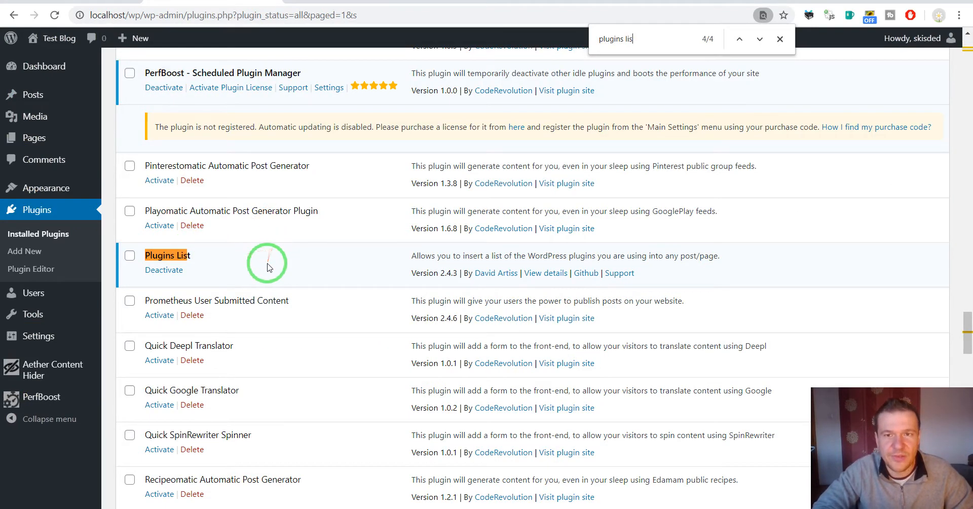
# Open the published pages of the test1 and test2 posts from their permalinks.
pyautogui.click(715, 2)
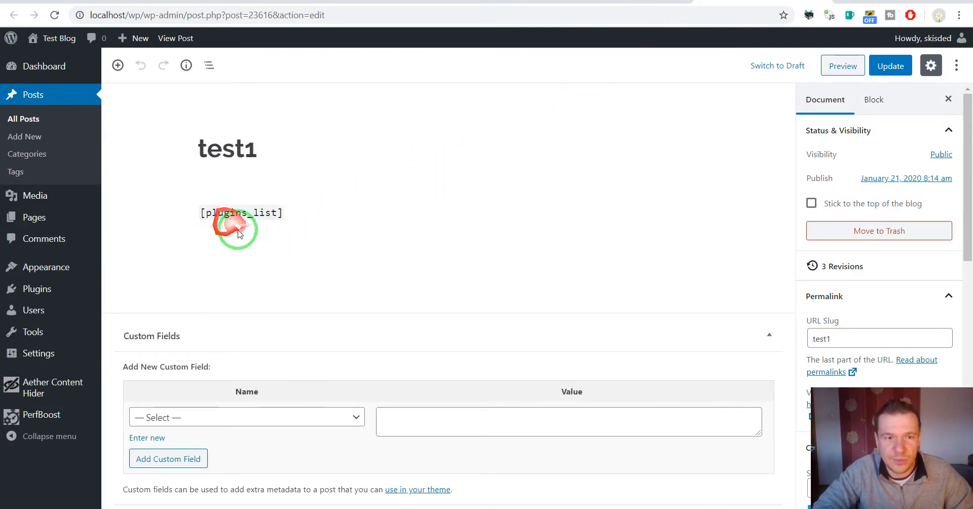
pyautogui.click(242, 143)
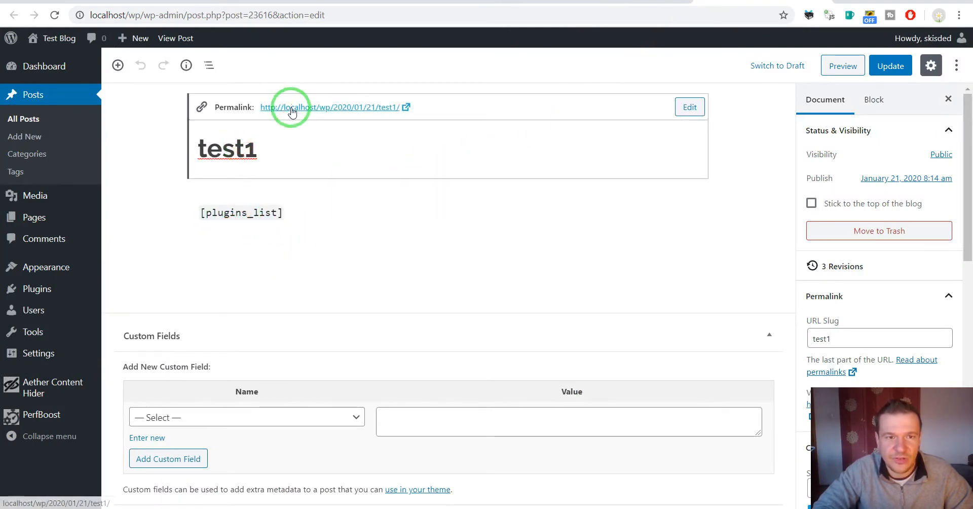
pyautogui.click(529, 2)
pyautogui.click(254, 147)
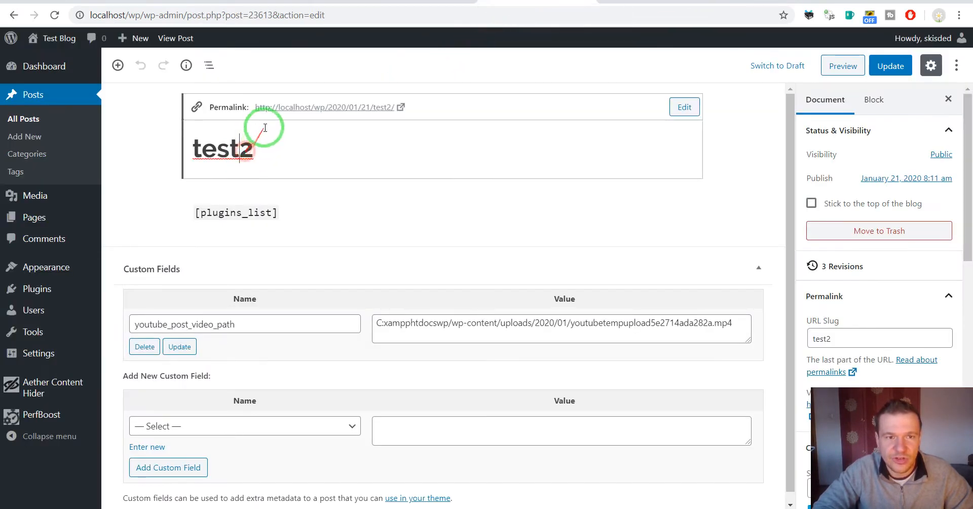
pyautogui.click(510, 4)
pyautogui.click(616, 3)
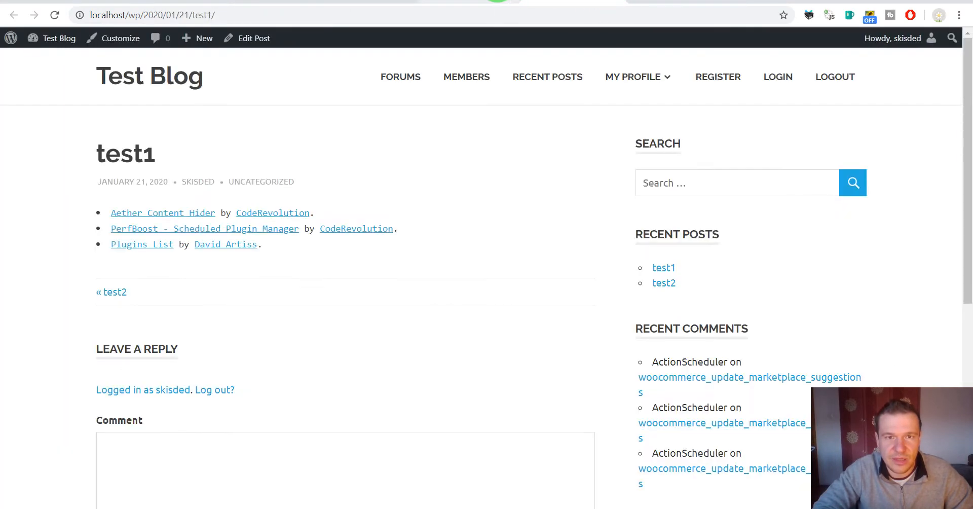
# Compare the active plugin lists shown on the published test1 and test2 pages.
pyautogui.click(497, 1)
pyautogui.click(576, 1)
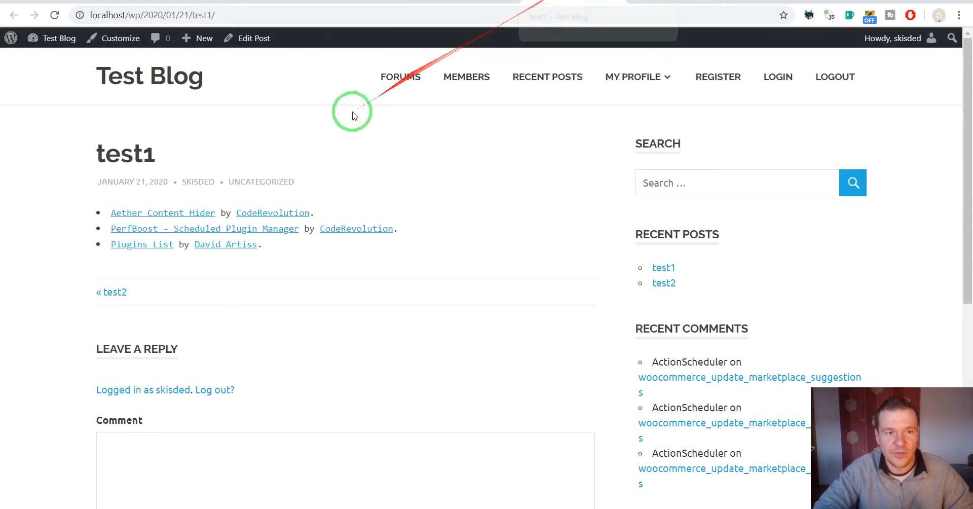
pyautogui.click(634, 2)
pyautogui.click(747, 1)
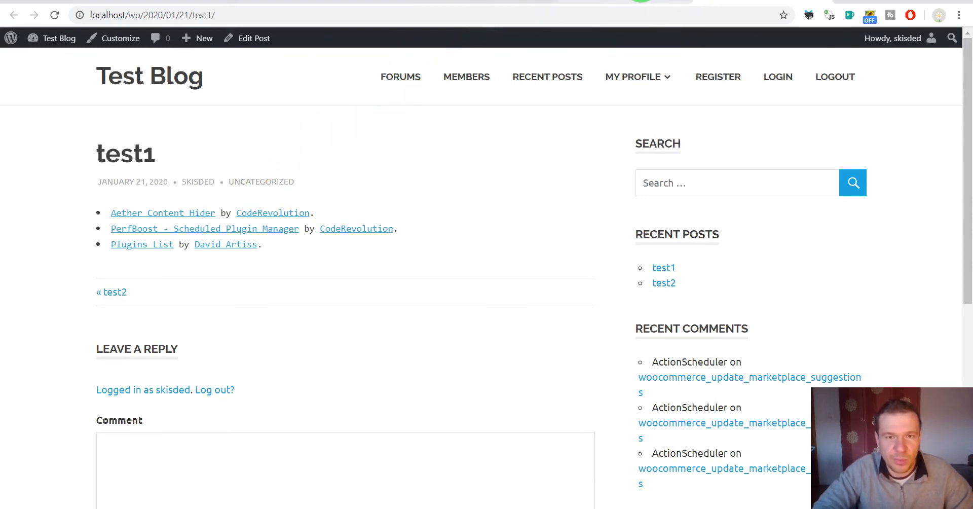
pyautogui.click(623, 1)
pyautogui.click(740, 2)
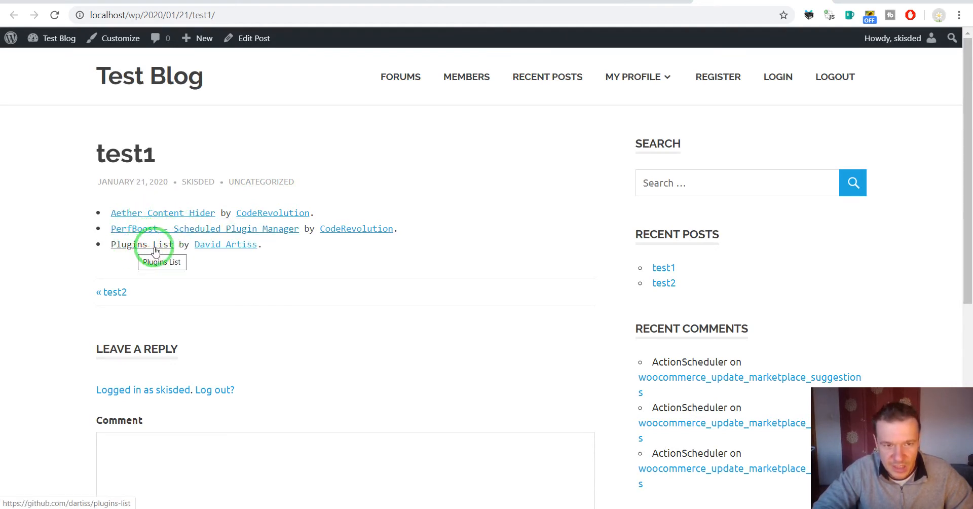
pyautogui.click(719, 2)
pyautogui.click(671, 1)
pyautogui.click(670, 2)
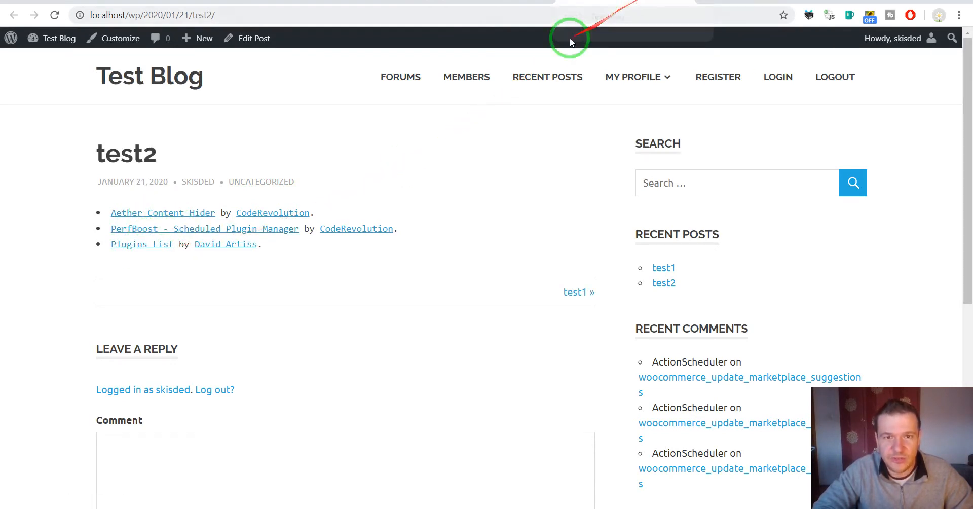
pyautogui.click(717, 1)
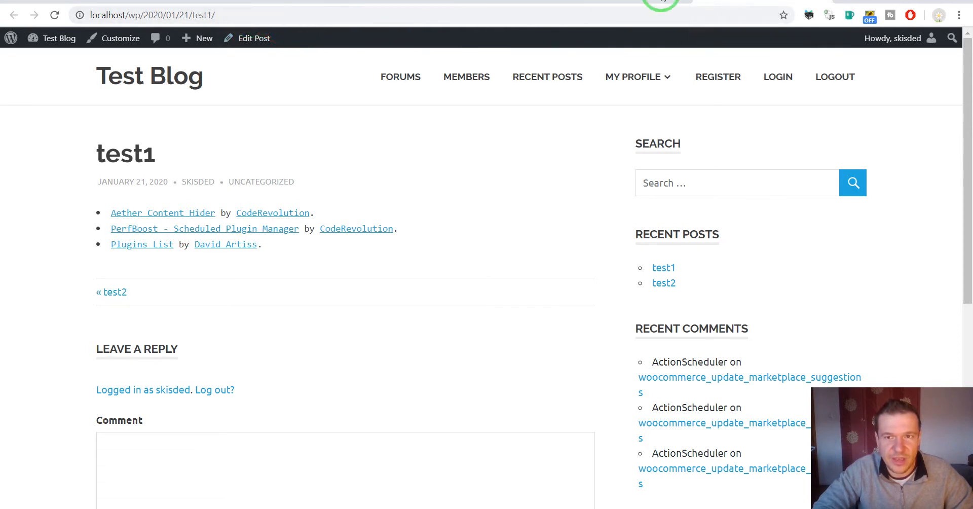
# Select the full address of the published test1 page, then return to PerfBoost's URL Rules page and reload it.
pyautogui.click(217, 17)
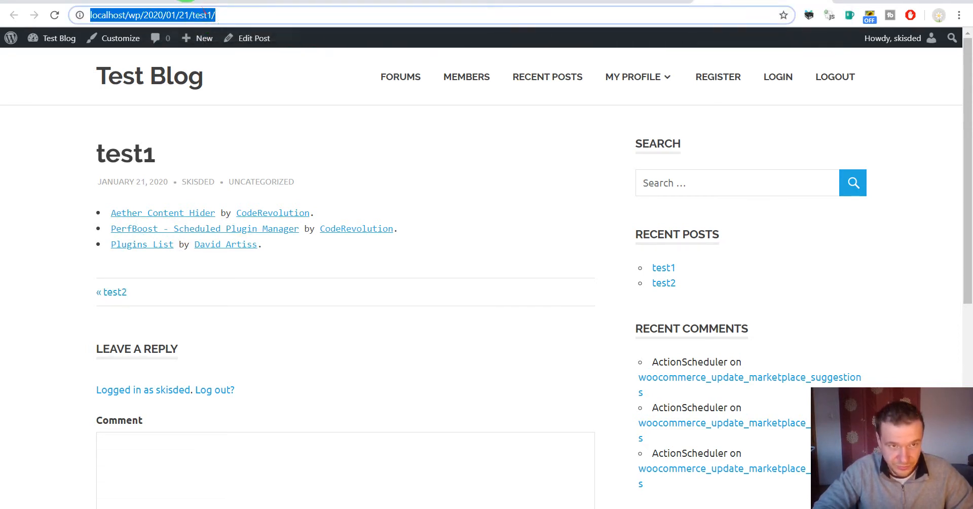
pyautogui.click(104, 1)
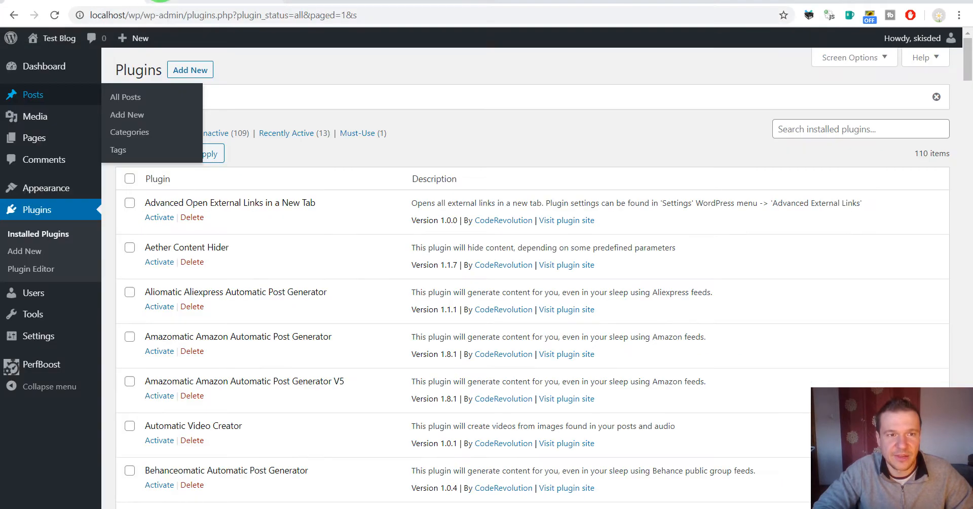
pyautogui.hotkey('ctrl', 'f')
pyautogui.write('plugins lis')
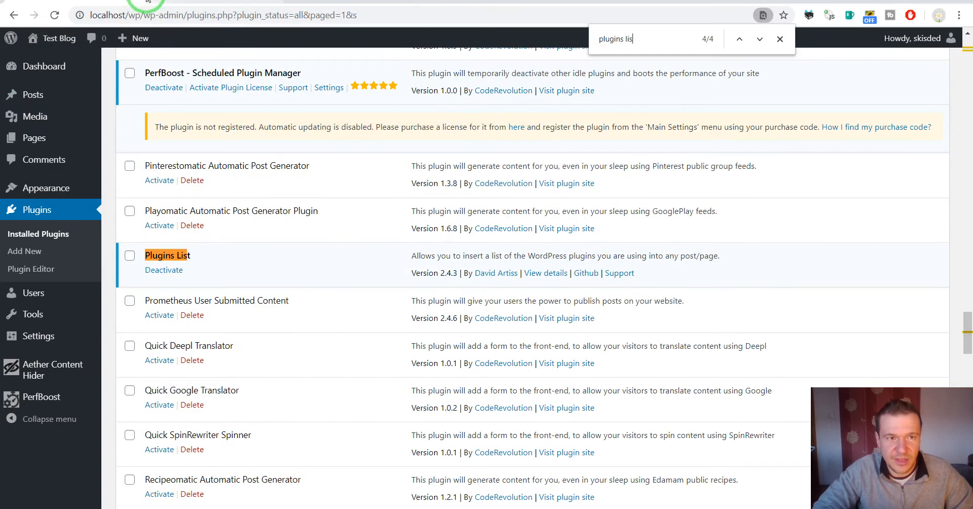
pyautogui.click(135, 1)
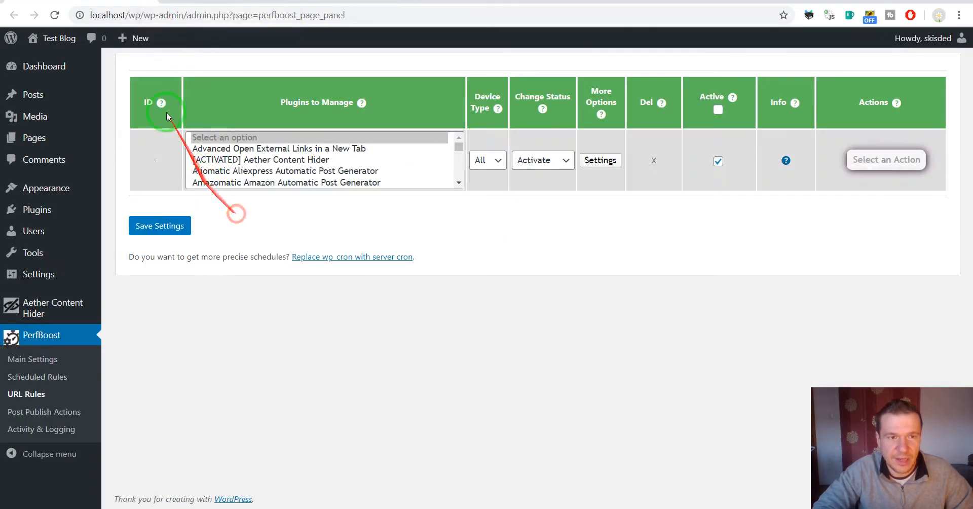
pyautogui.click(55, 14)
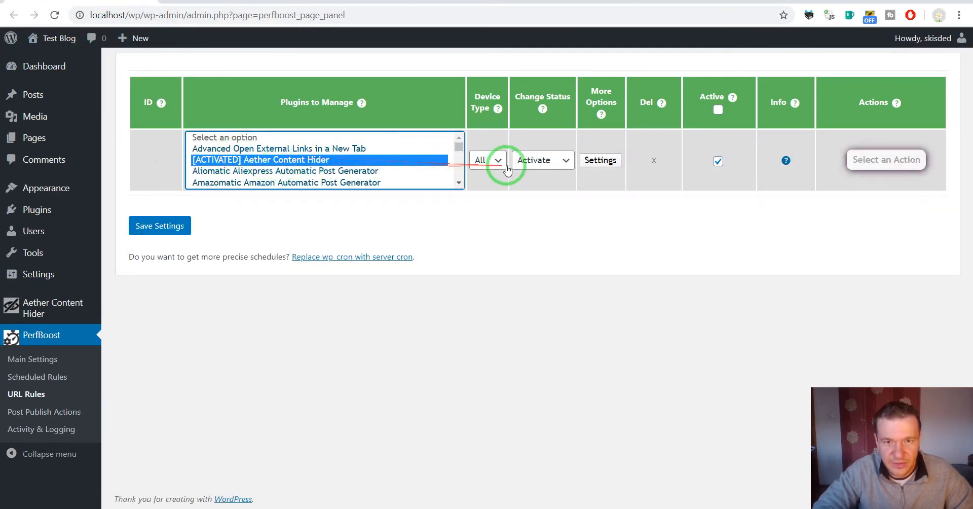
pyautogui.click(532, 161)
pyautogui.click(538, 183)
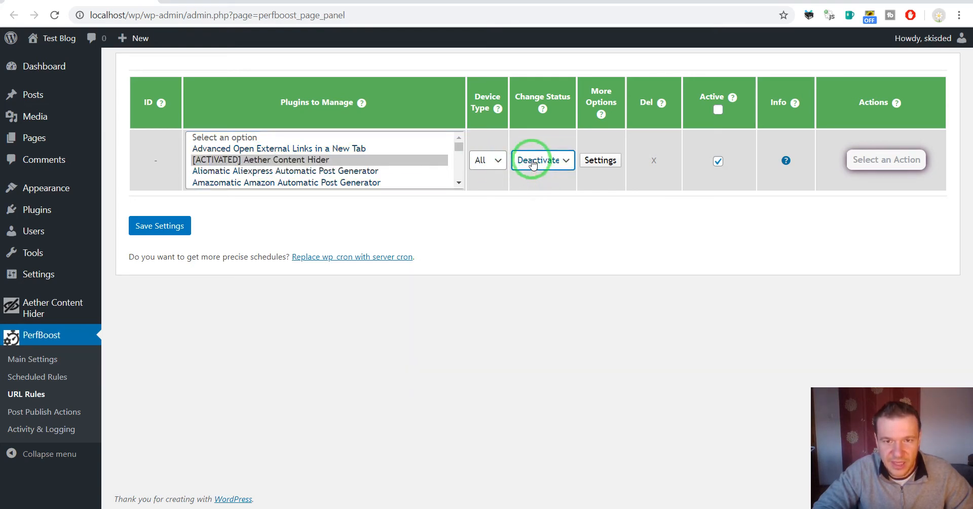
pyautogui.click(590, 161)
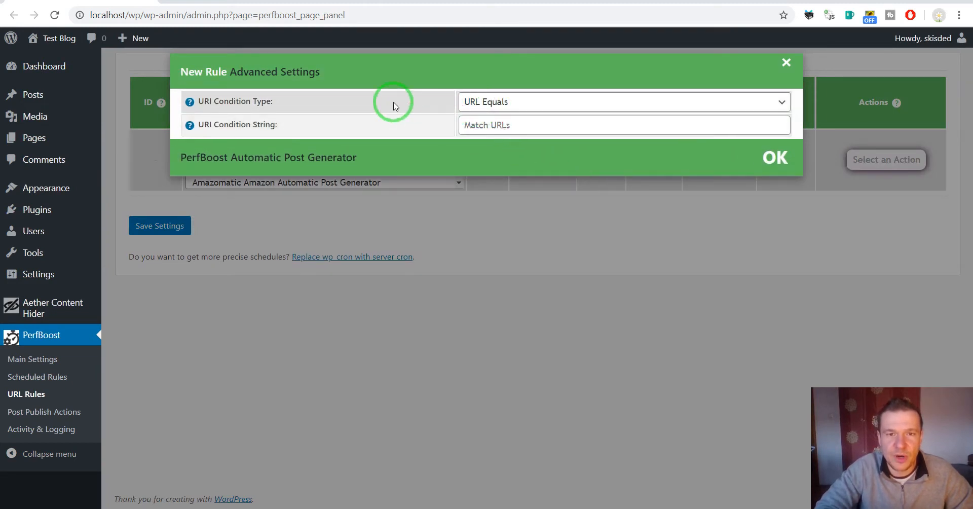
pyautogui.click(477, 125)
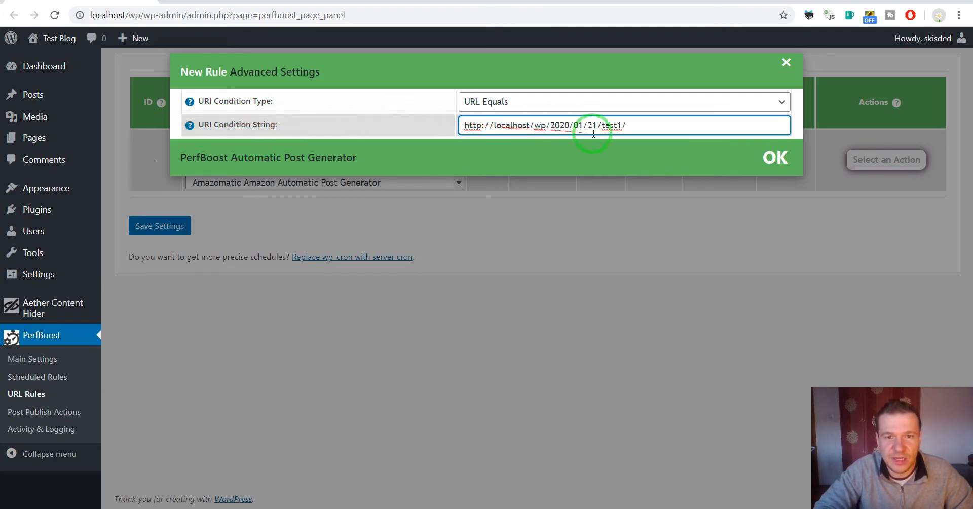
pyautogui.click(474, 102)
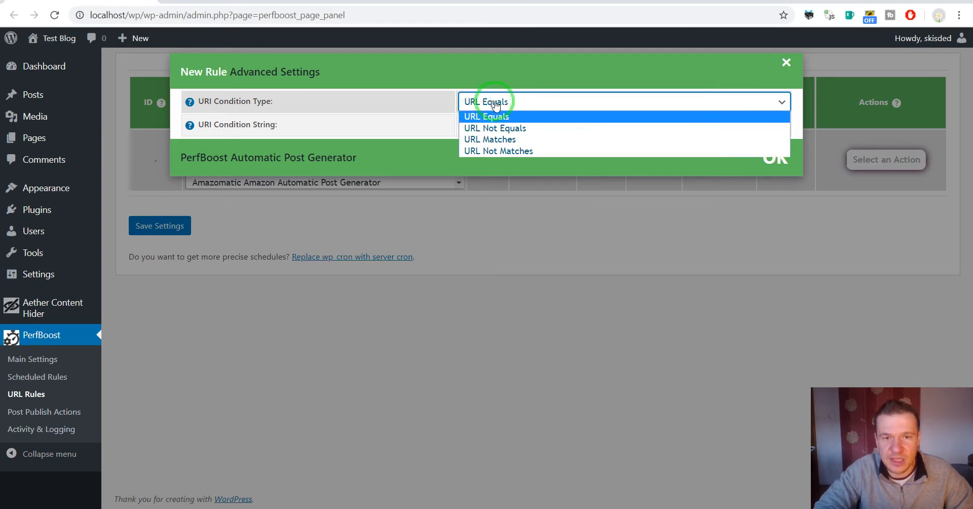
pyautogui.click(495, 102)
pyautogui.click(295, 199)
pyautogui.click(169, 228)
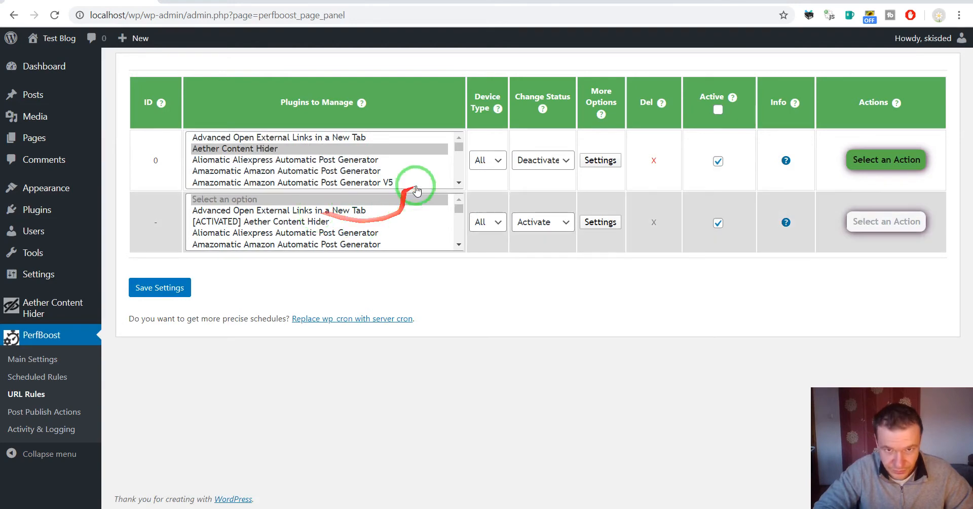
# Review the saved rule's URL condition, and reload the published test2 and test1 pages to compare their active plugins.
pyautogui.click(600, 160)
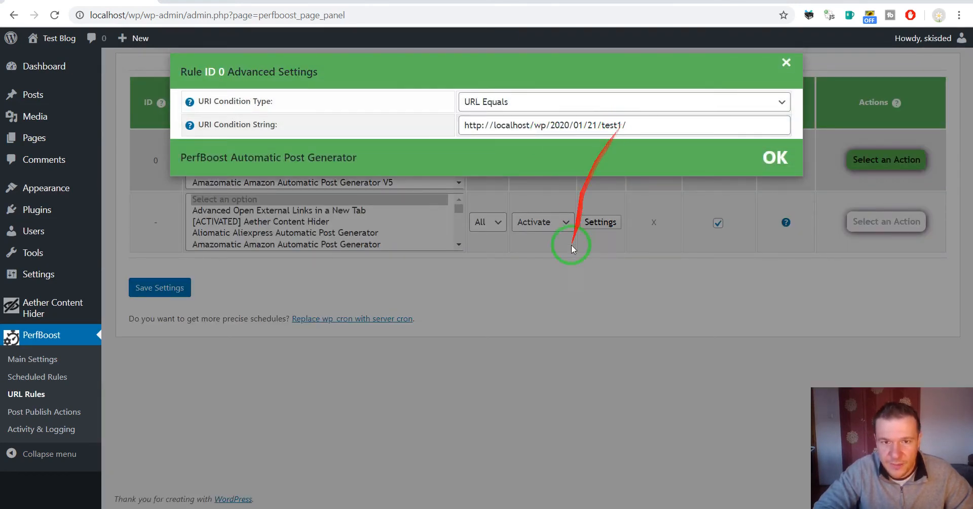
pyautogui.click(564, 268)
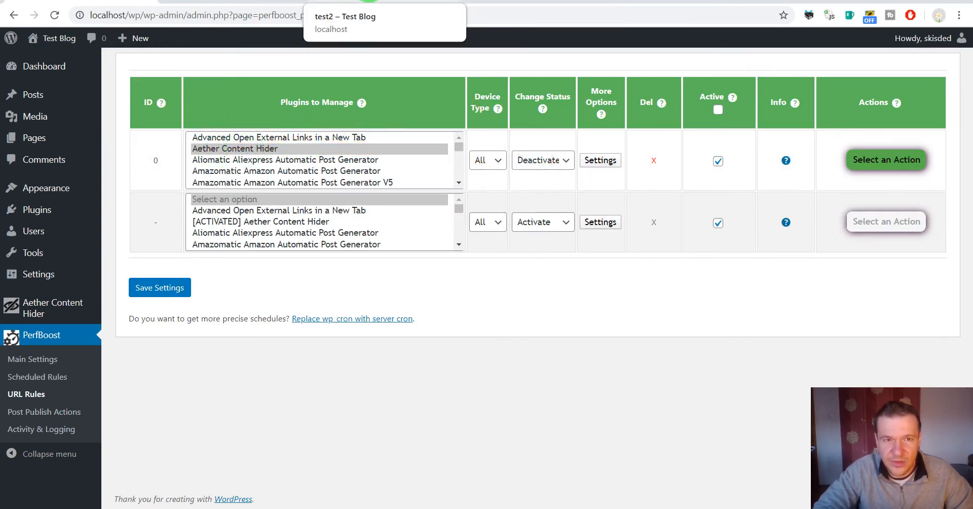
pyautogui.click(368, 2)
pyautogui.click(55, 15)
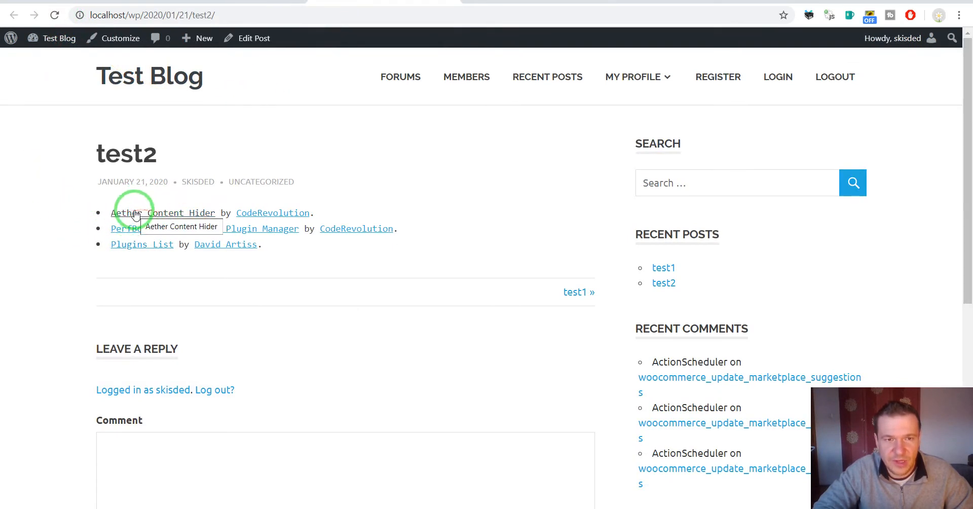
pyautogui.click(55, 14)
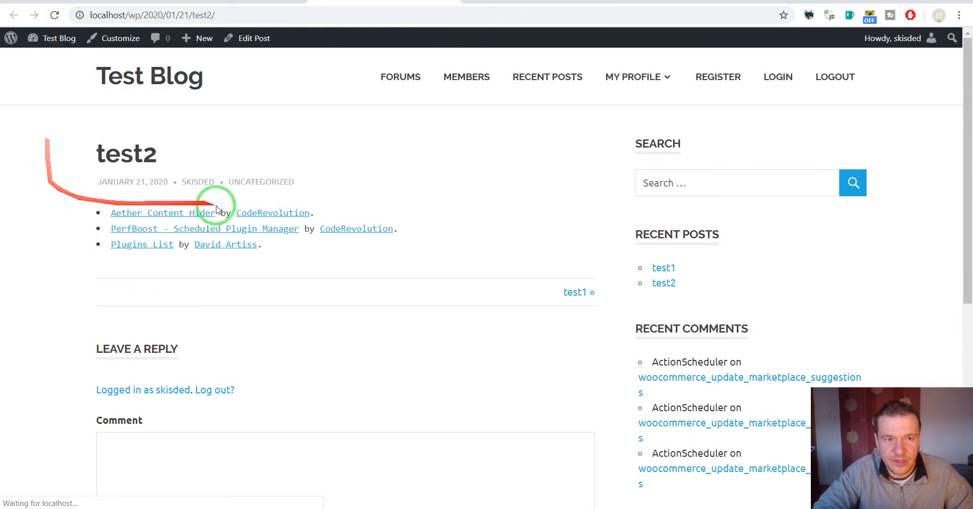
pyautogui.click(508, 3)
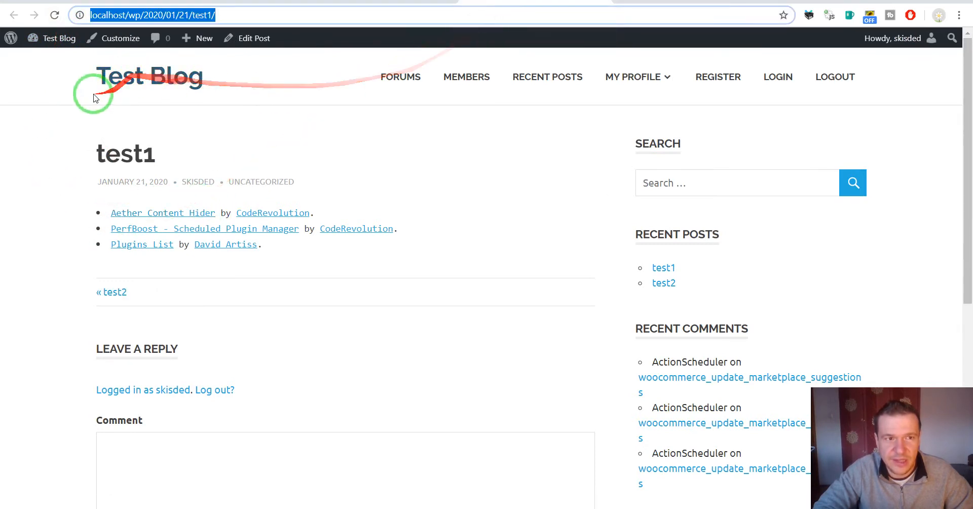
pyautogui.click(55, 15)
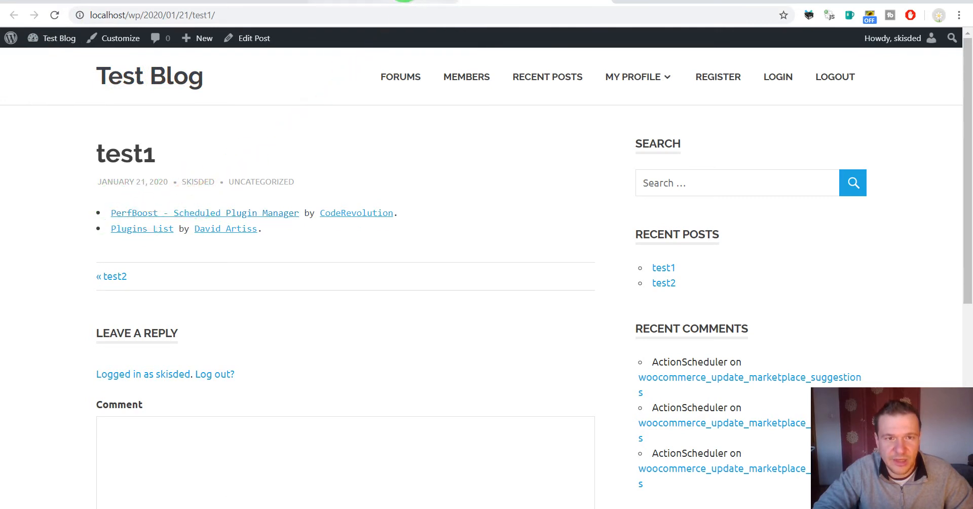
pyautogui.click(404, 1)
pyautogui.click(54, 15)
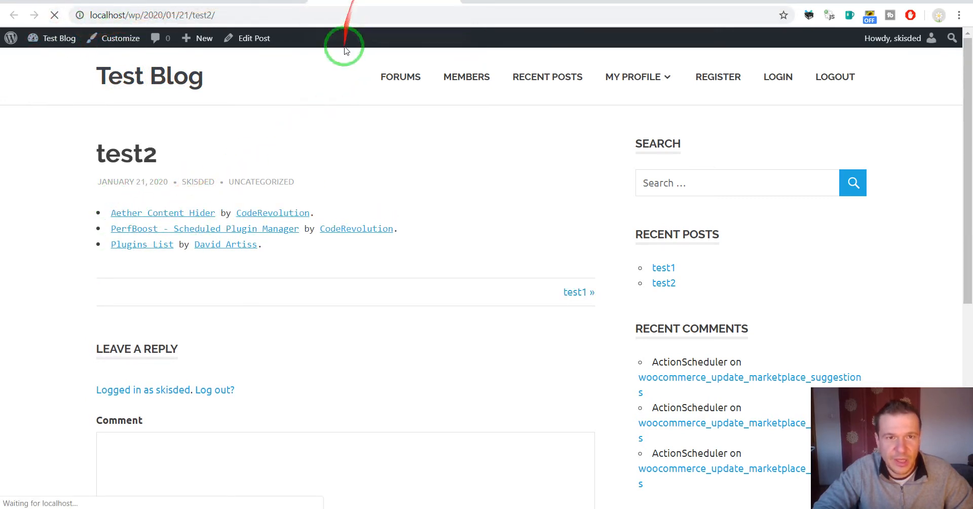
pyautogui.click(489, 2)
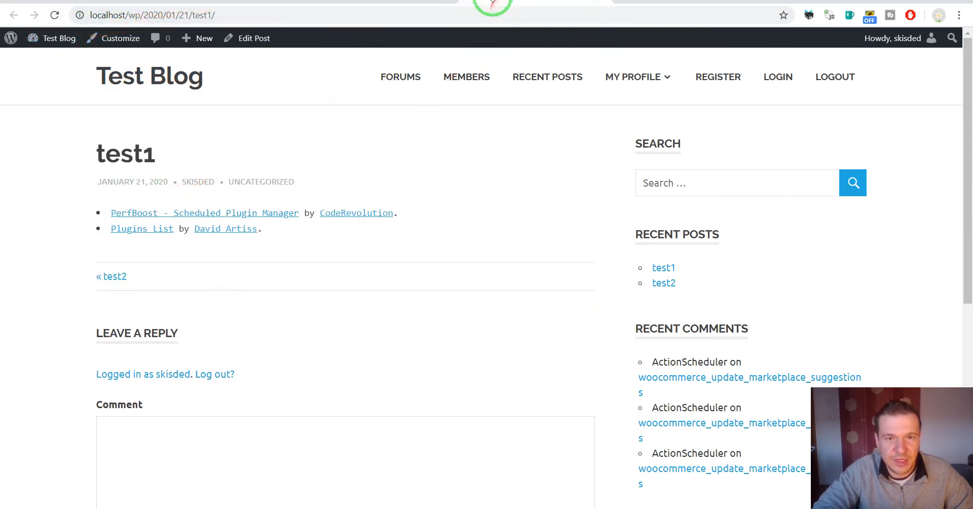
pyautogui.click(52, 19)
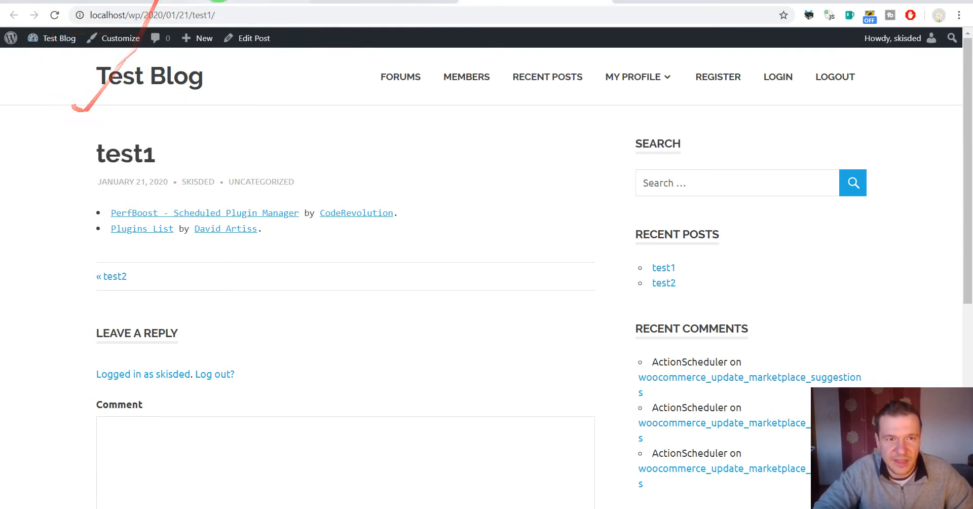
pyautogui.click(217, 2)
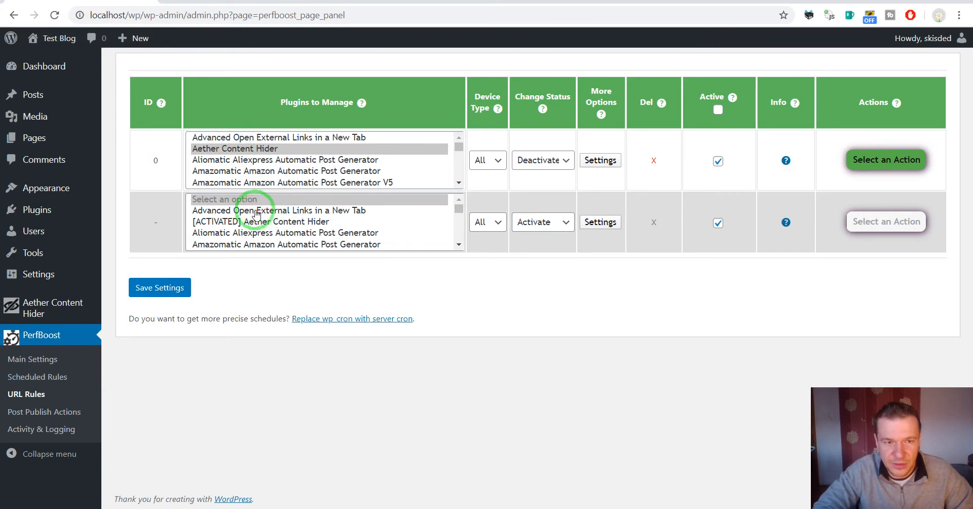
pyautogui.click(206, 214)
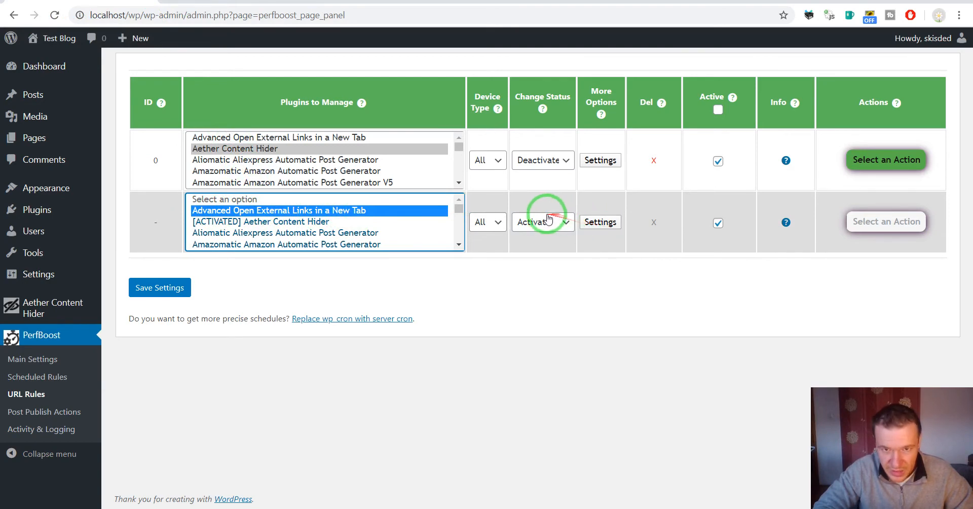
pyautogui.click(587, 222)
pyautogui.click(484, 124)
pyautogui.write('http://localhost/wp/2020/01/21/test/')
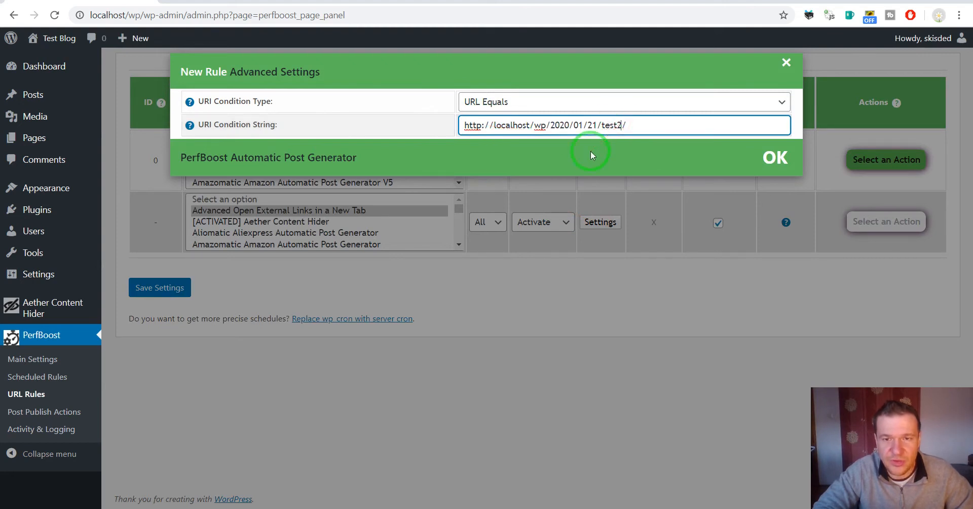
pyautogui.click(773, 159)
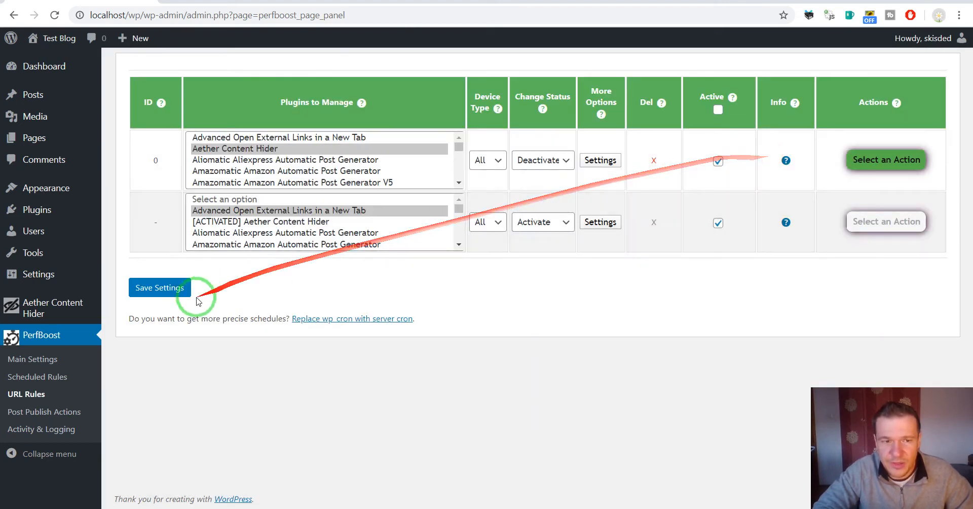
pyautogui.click(152, 287)
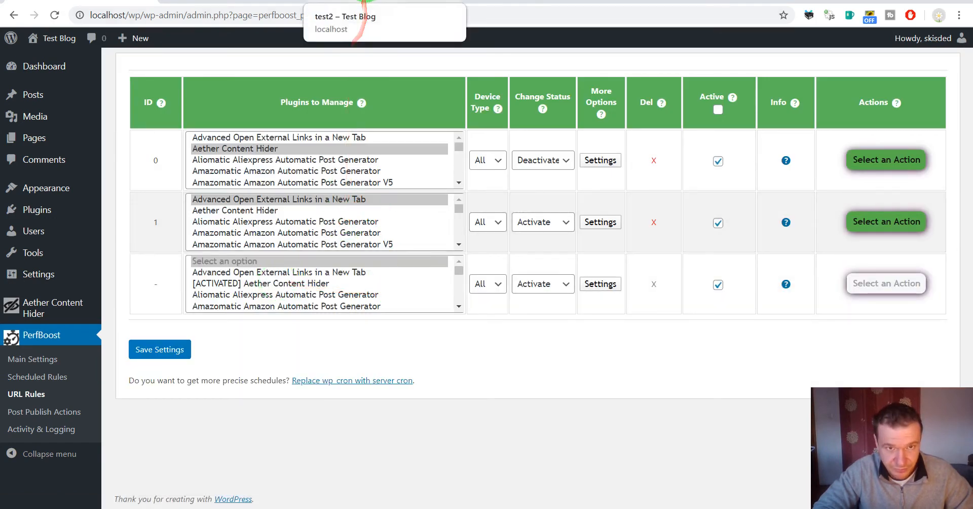
# Reload the published test1 and test2 pages to check their active plugins, and look at the installed plugins page.
pyautogui.click(458, 2)
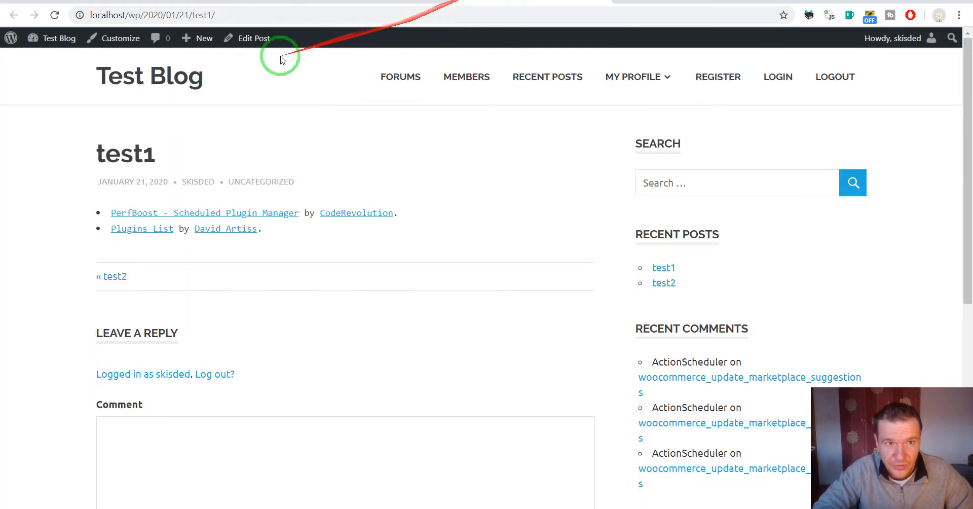
pyautogui.click(54, 15)
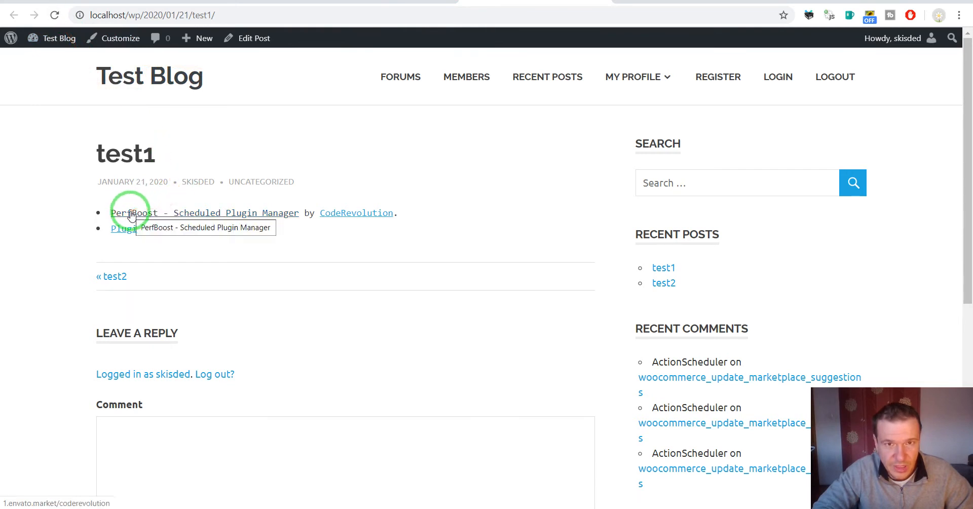
pyautogui.click(55, 16)
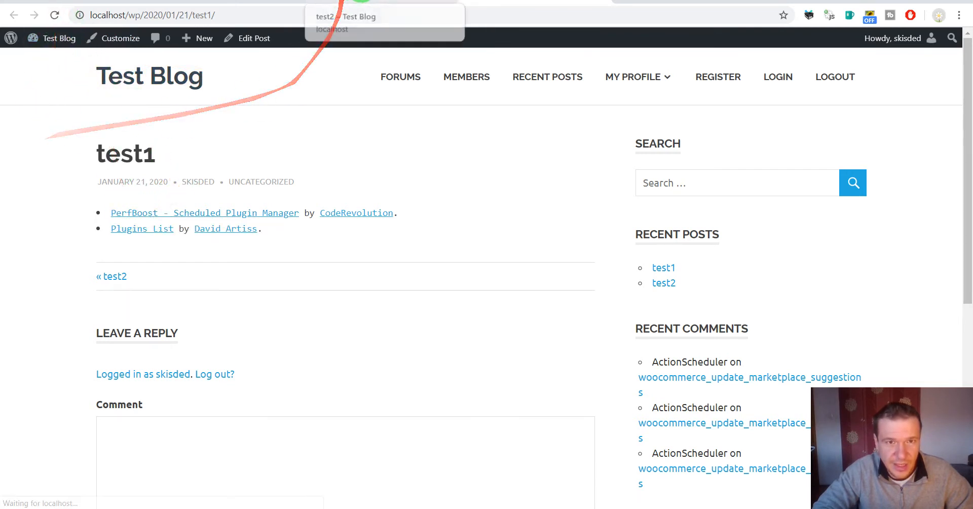
pyautogui.click(322, 3)
pyautogui.click(56, 15)
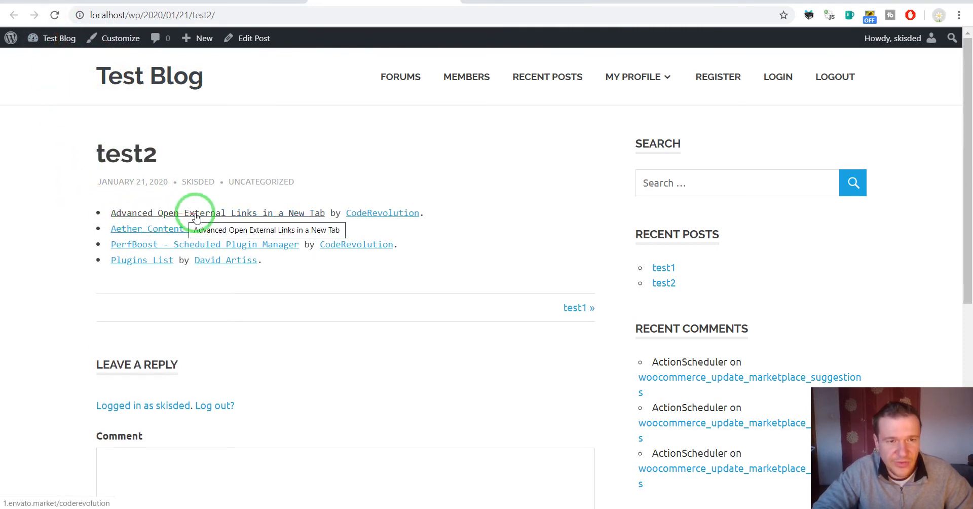
pyautogui.click(278, 2)
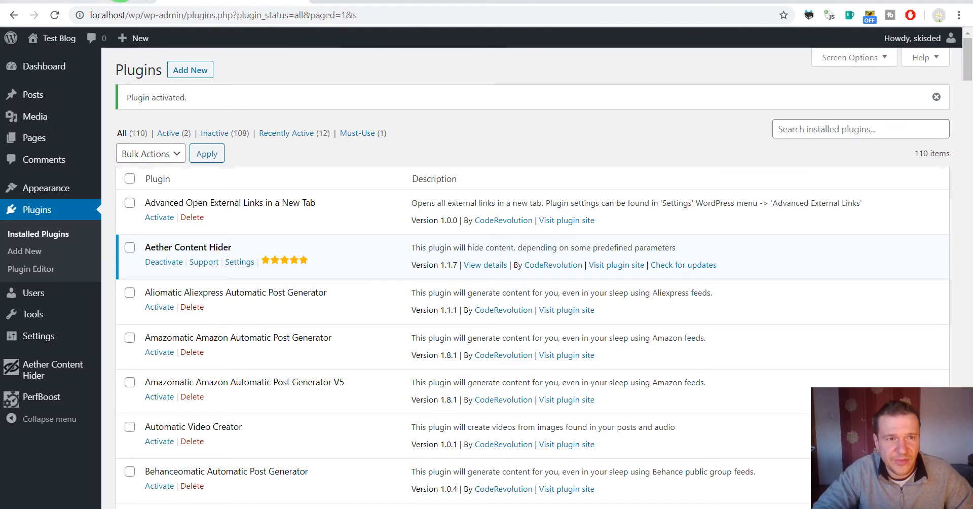
# Restrict both existing URL rules to the Mobile device type and save the settings.
pyautogui.click(121, 1)
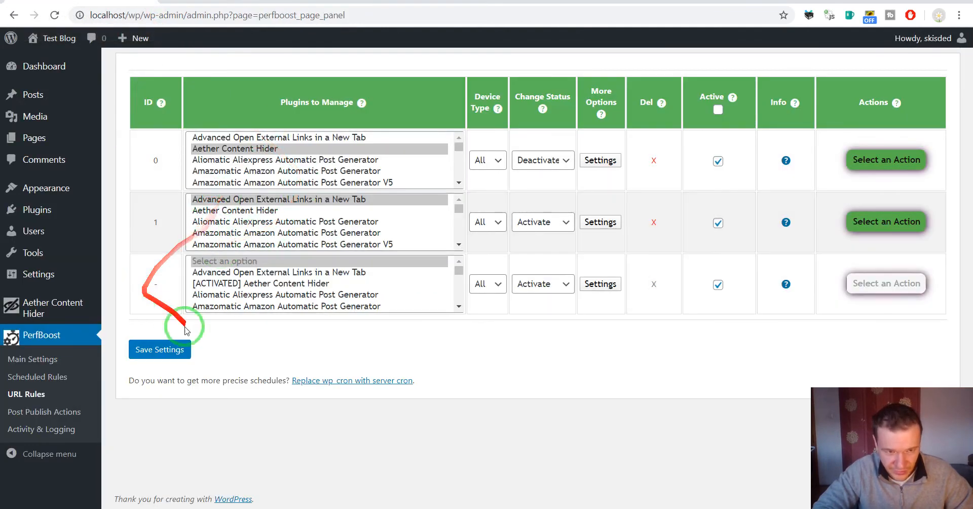
pyautogui.click(260, 353)
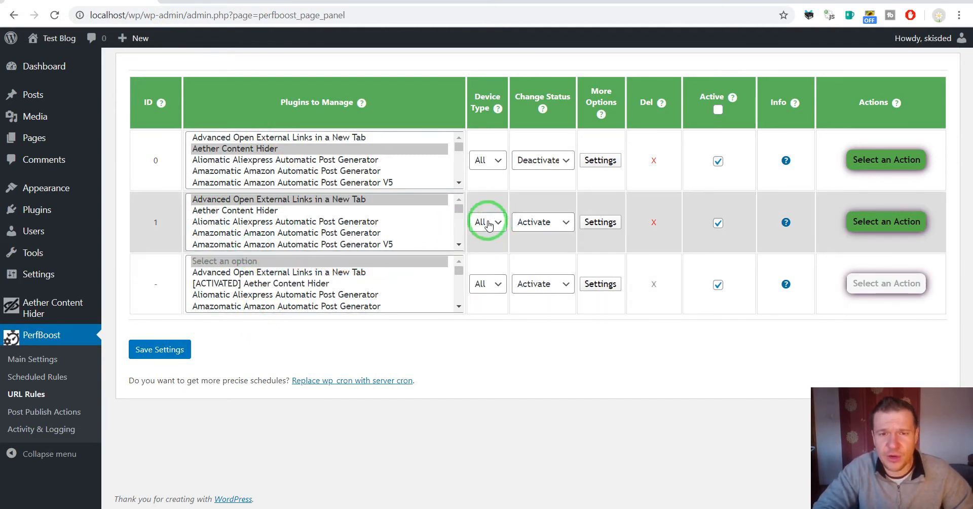
pyautogui.click(484, 161)
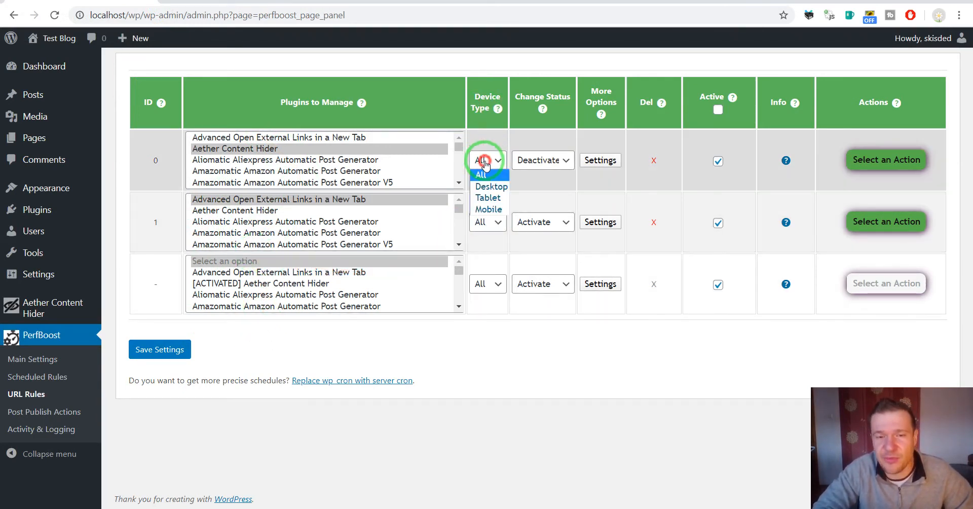
pyautogui.click(493, 209)
pyautogui.click(486, 223)
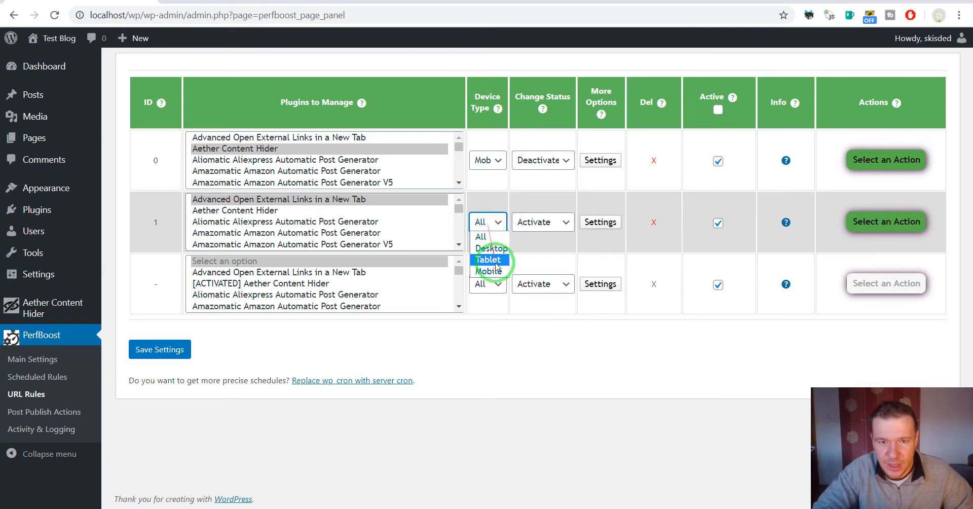
pyautogui.click(491, 269)
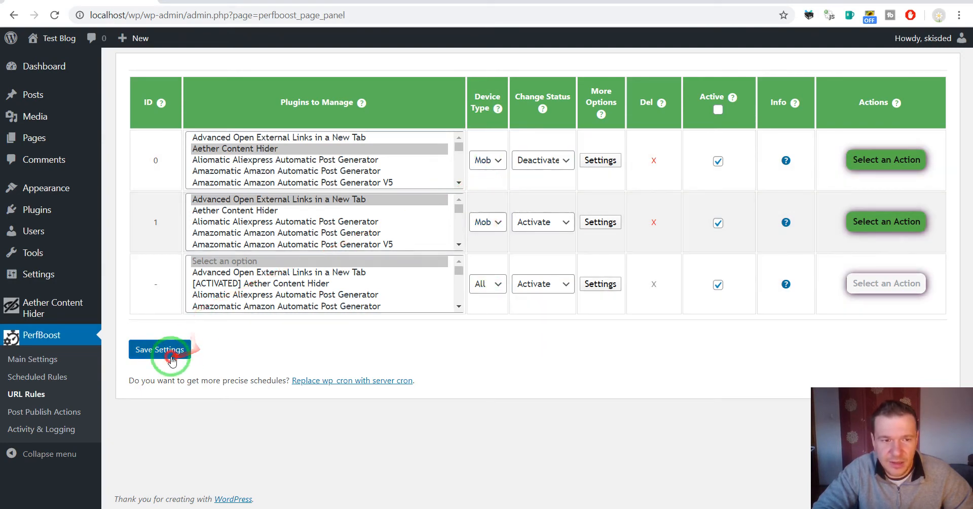
pyautogui.click(159, 350)
# Reload the published test2 and test1 pages and compare their active plugin lists under the Mobile-only rules.
pyautogui.click(350, 1)
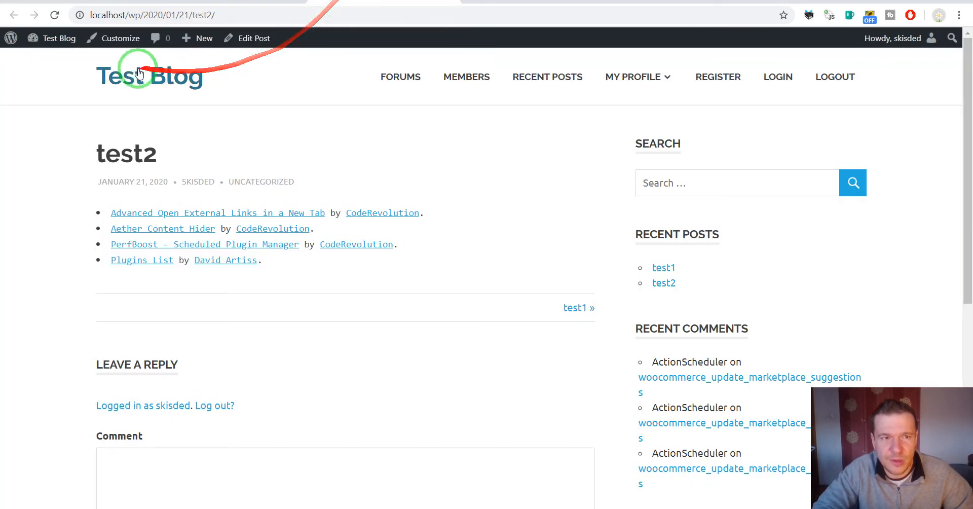
pyautogui.click(58, 19)
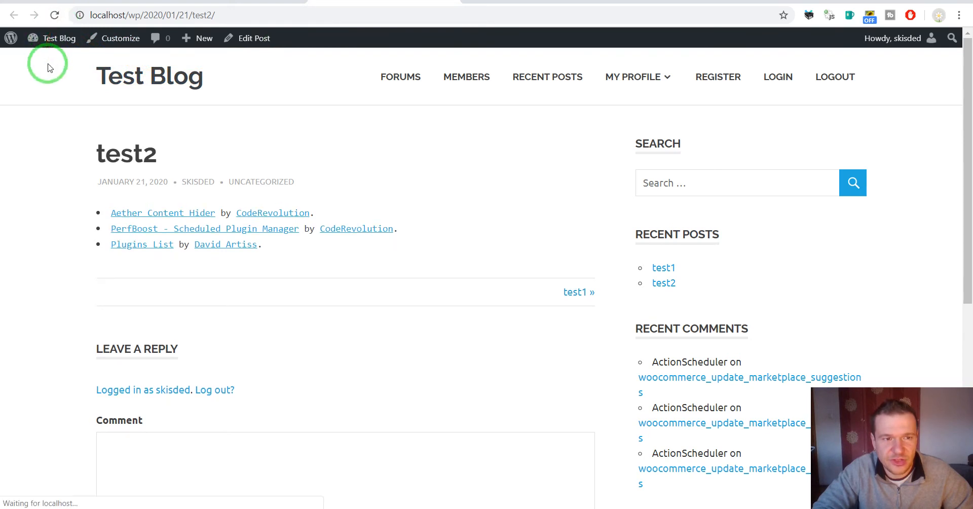
pyautogui.click(476, 2)
pyautogui.click(55, 14)
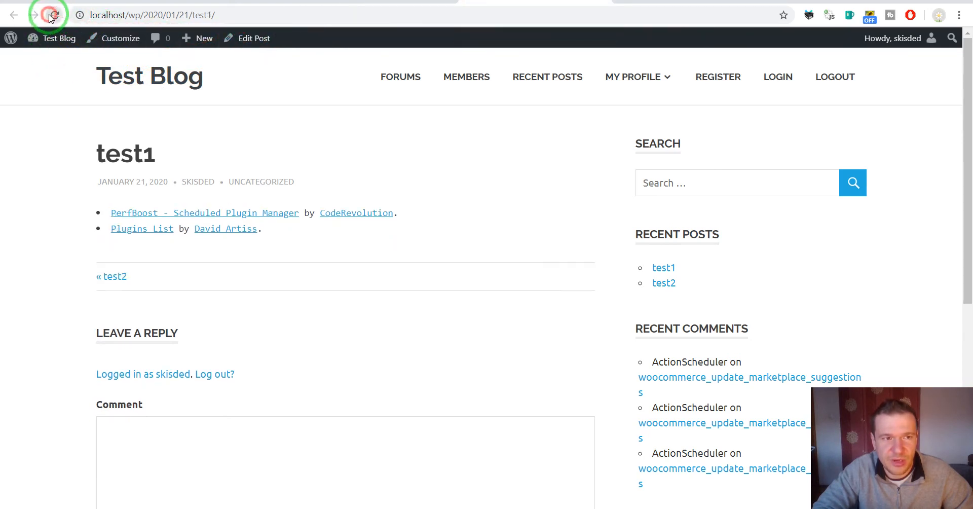
pyautogui.click(451, 1)
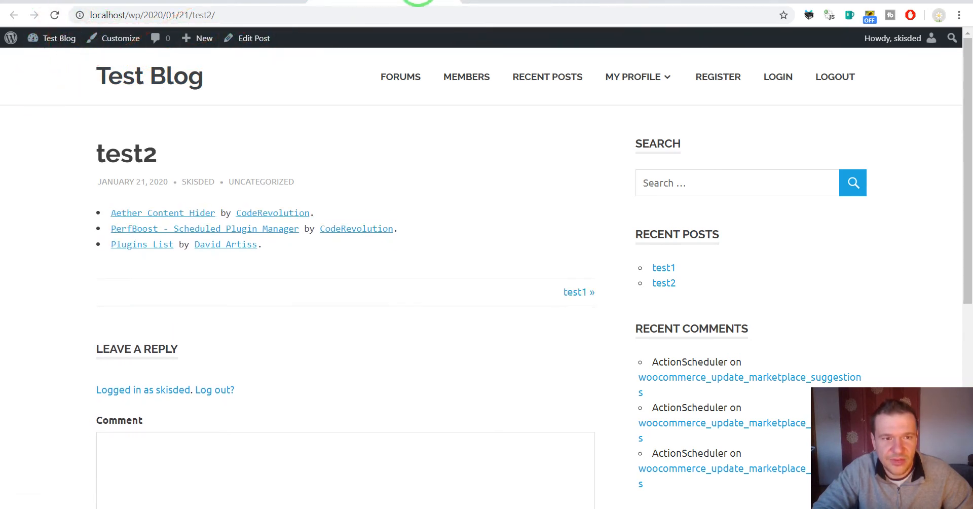
pyautogui.click(469, 1)
pyautogui.click(451, 1)
pyautogui.click(474, 2)
pyautogui.click(426, 1)
# Set the device type of both existing URL rules back to All.
pyautogui.click(106, 2)
pyautogui.click(486, 160)
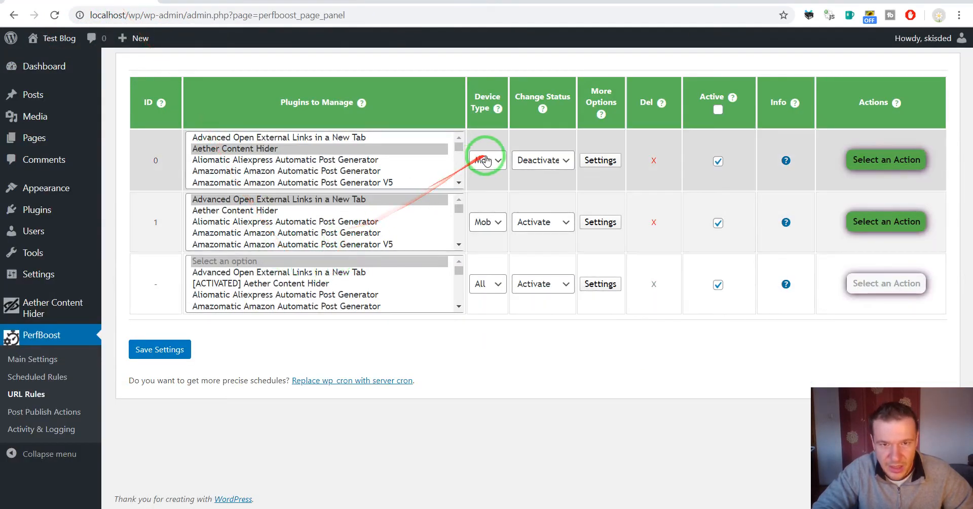
pyautogui.click(482, 175)
pyautogui.click(487, 222)
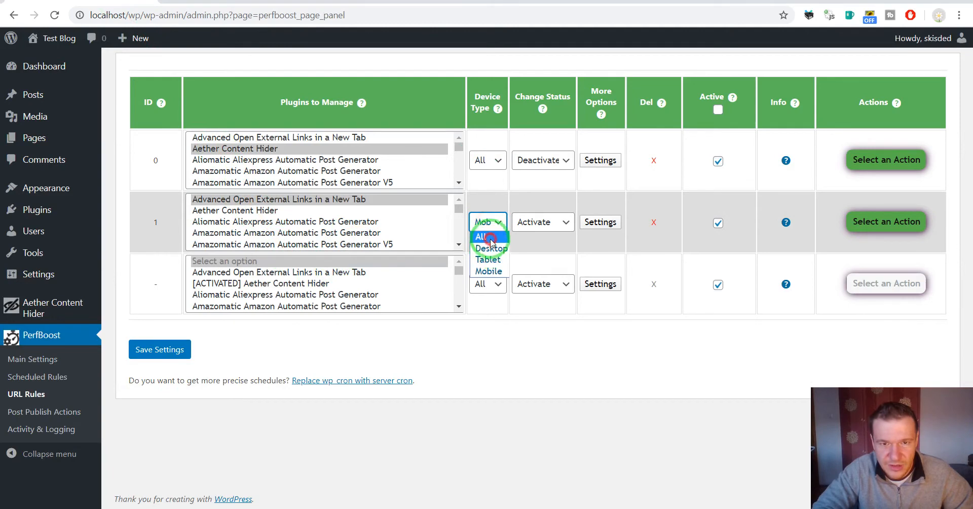
pyautogui.click(485, 237)
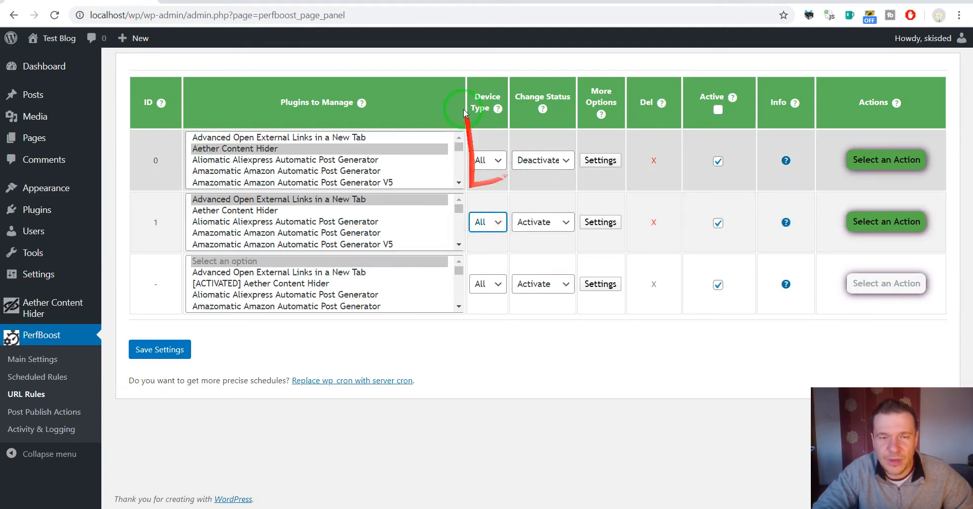
pyautogui.click(607, 159)
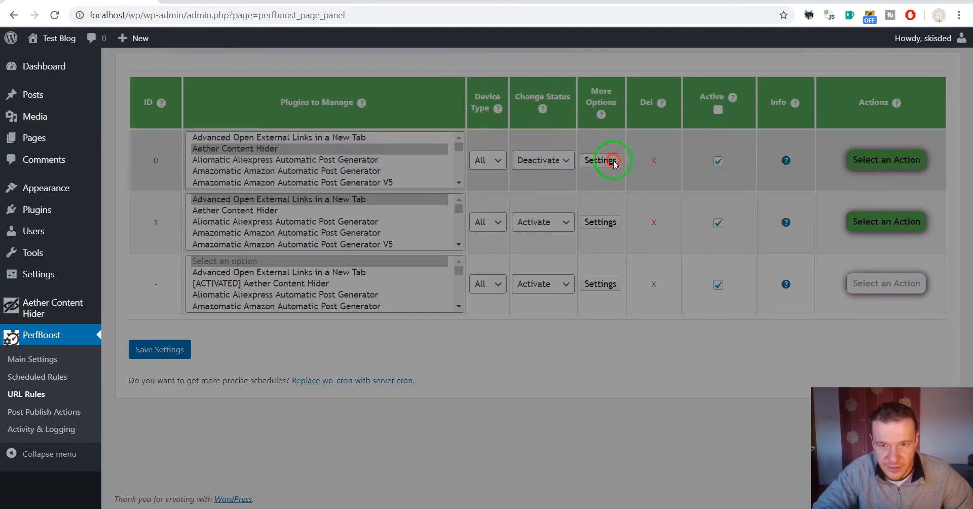
pyautogui.click(485, 104)
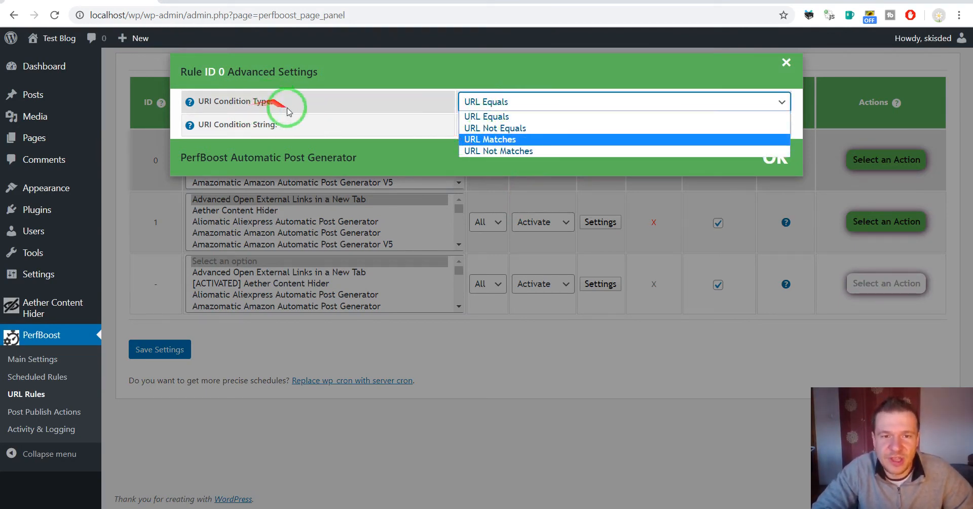
pyautogui.click(499, 140)
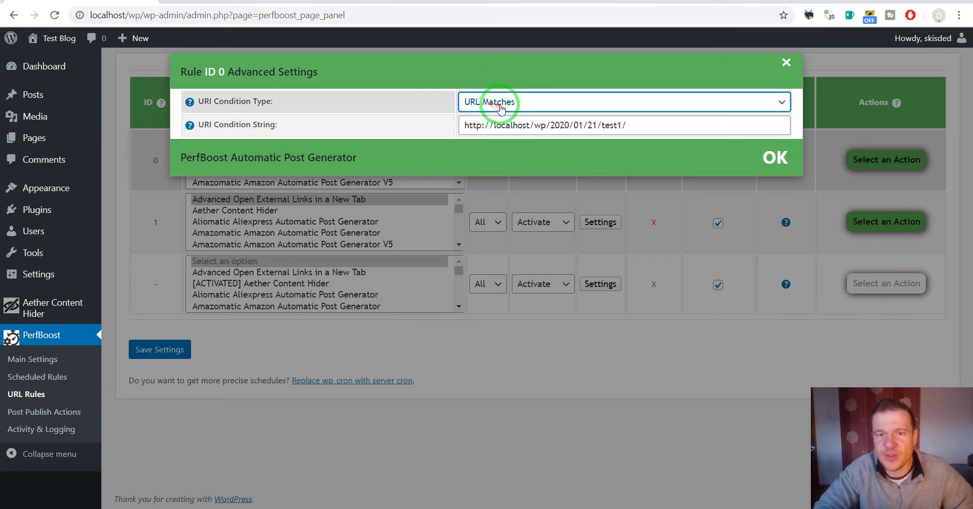
pyautogui.click(485, 126)
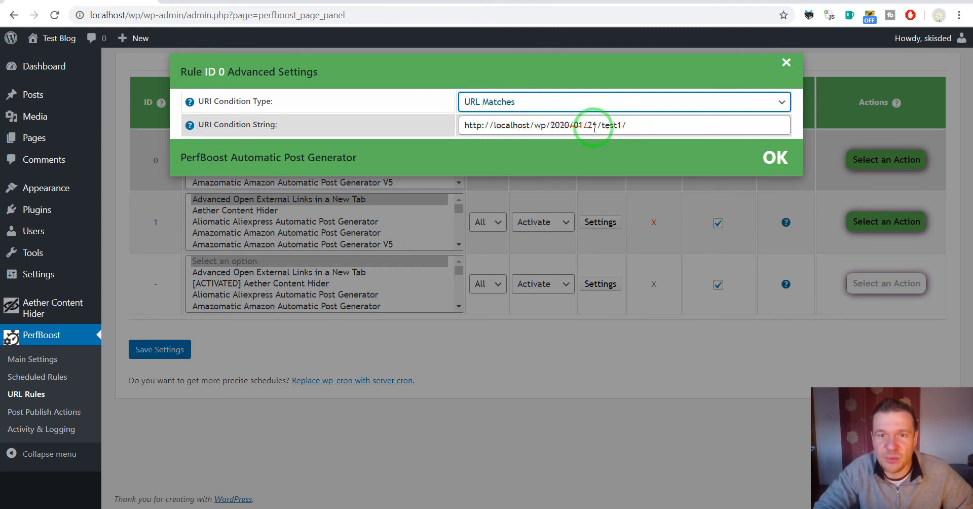
pyautogui.click(630, 125)
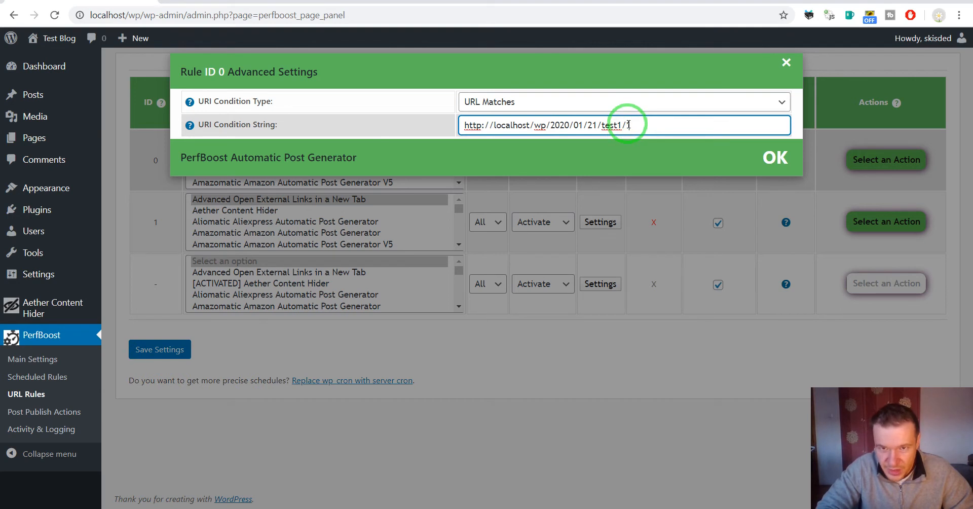
pyautogui.write('*')
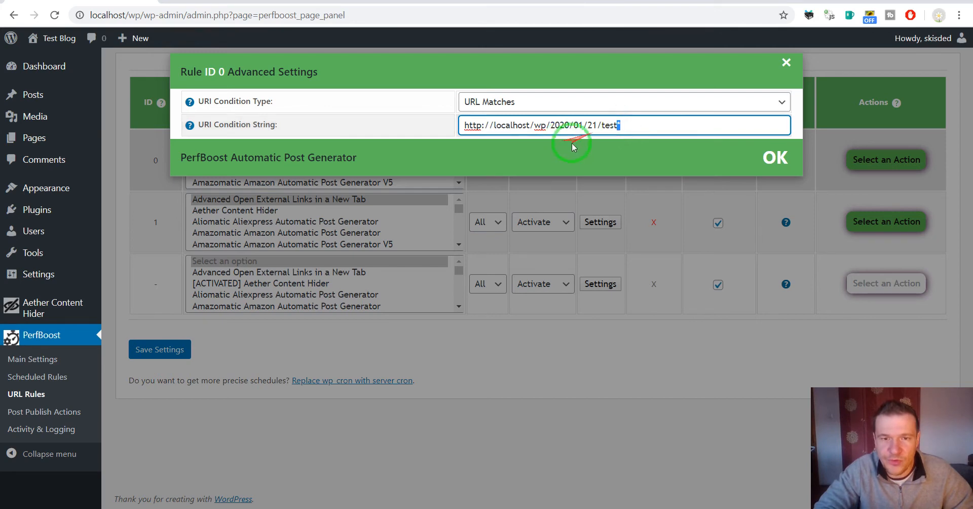
pyautogui.click(157, 349)
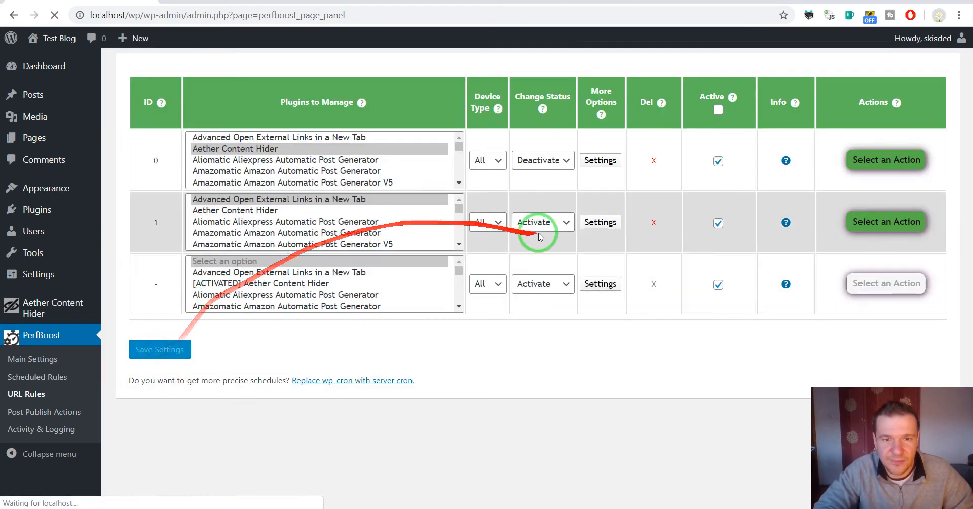
# Delete the URL rule that activates Advanced Open External Links in a New Tab.
pyautogui.click(600, 222)
pyautogui.click(580, 305)
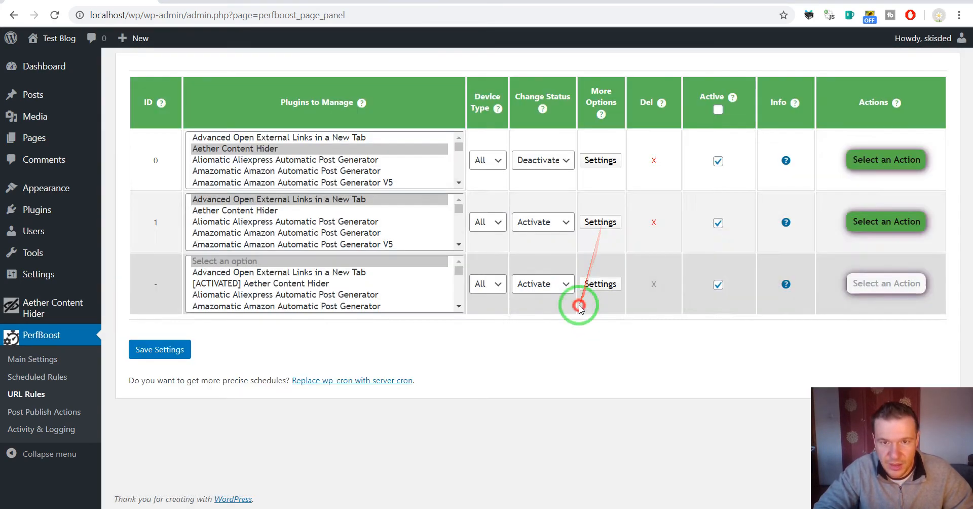
pyautogui.click(657, 222)
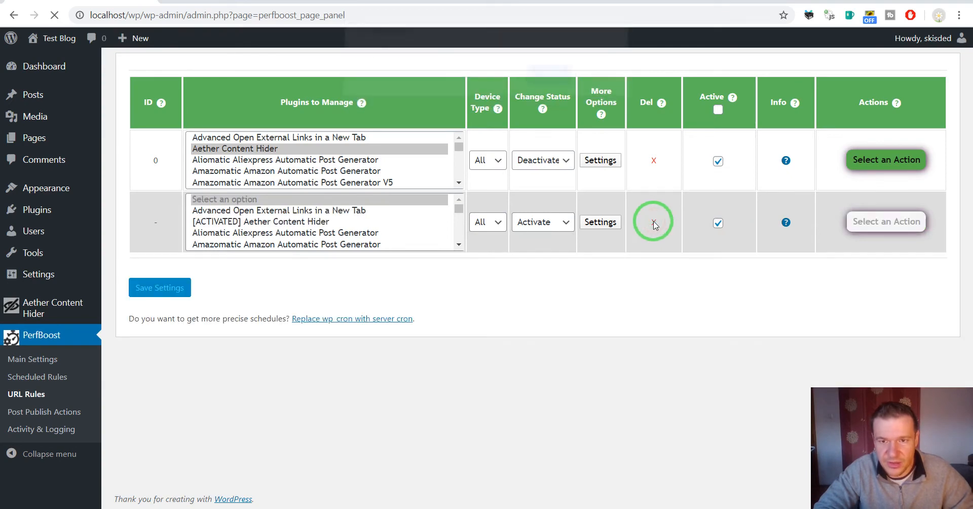
# Review the URI condition type and string in the Aether Content Hider rule's advanced settings, and close them.
pyautogui.click(610, 160)
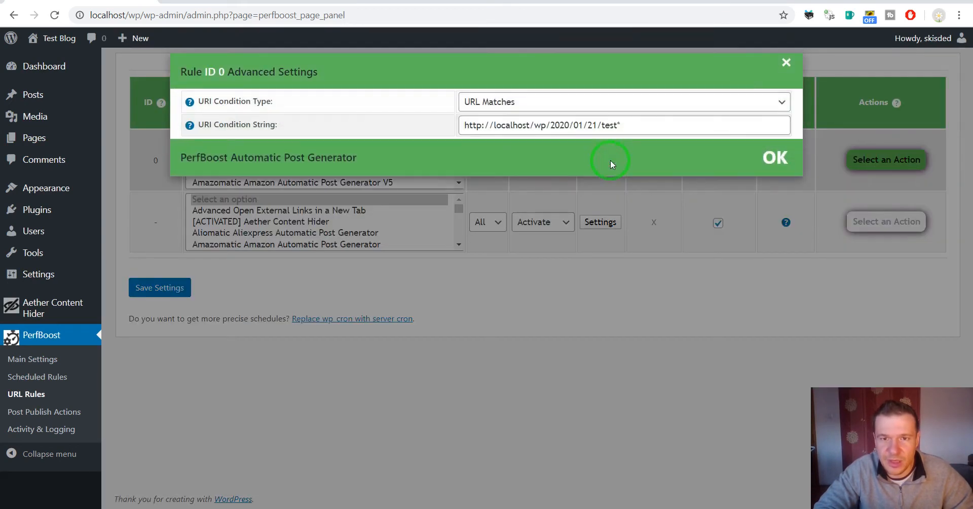
pyautogui.moveTo(466, 124); pyautogui.dragTo(621, 125)
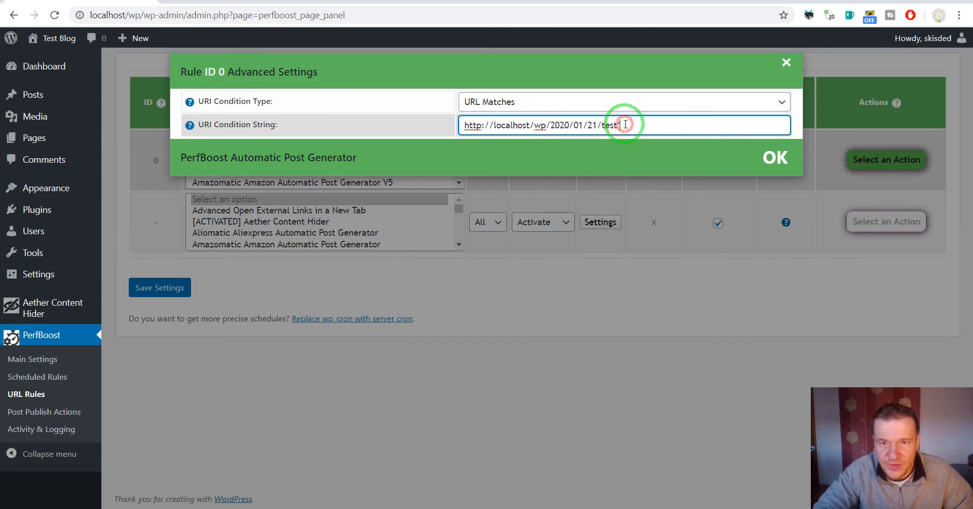
pyautogui.click(588, 260)
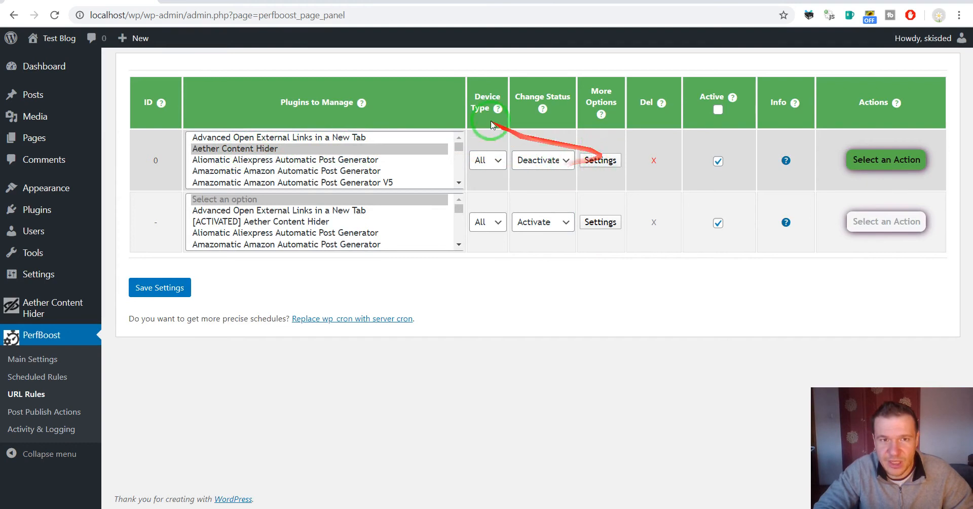
# Reload the published test2 and test1 pages to check their active plugins under the wildcard rule.
pyautogui.click(376, 1)
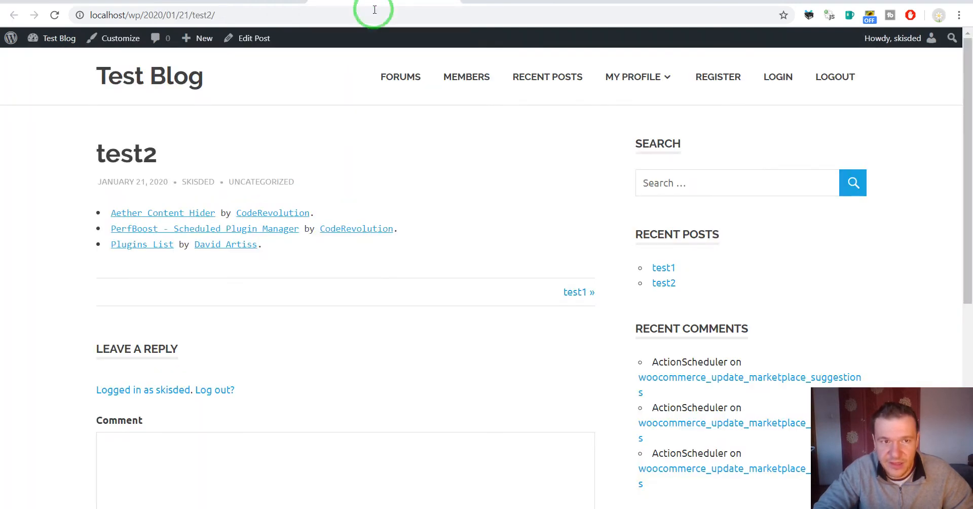
pyautogui.click(56, 15)
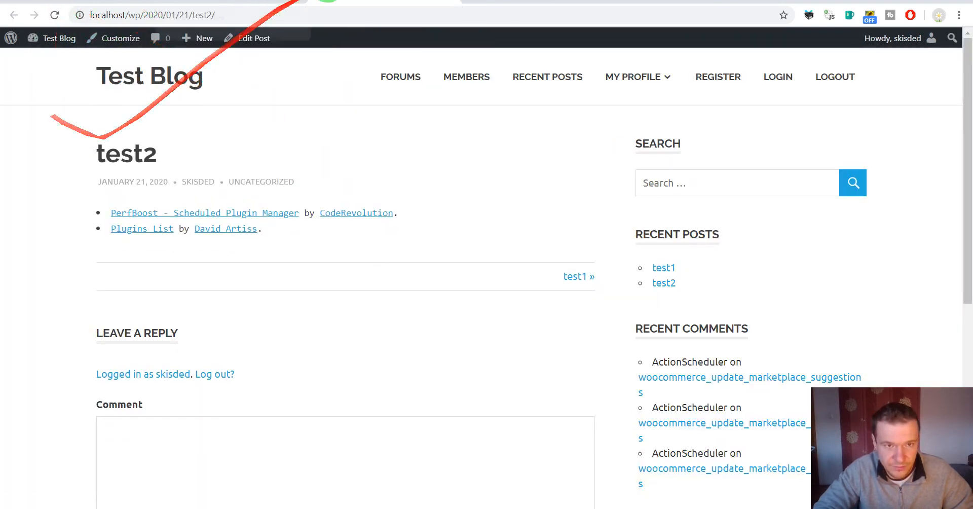
pyautogui.click(507, 2)
pyautogui.click(55, 15)
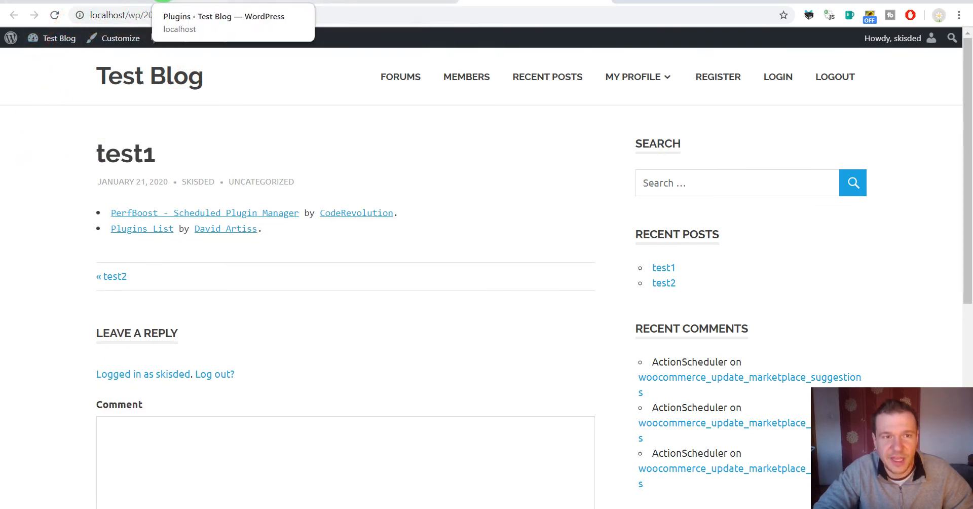
# Reopen the Aether Content Hider rule's advanced settings and select the asterisk ending its URI condition string.
pyautogui.click(135, 1)
pyautogui.click(600, 160)
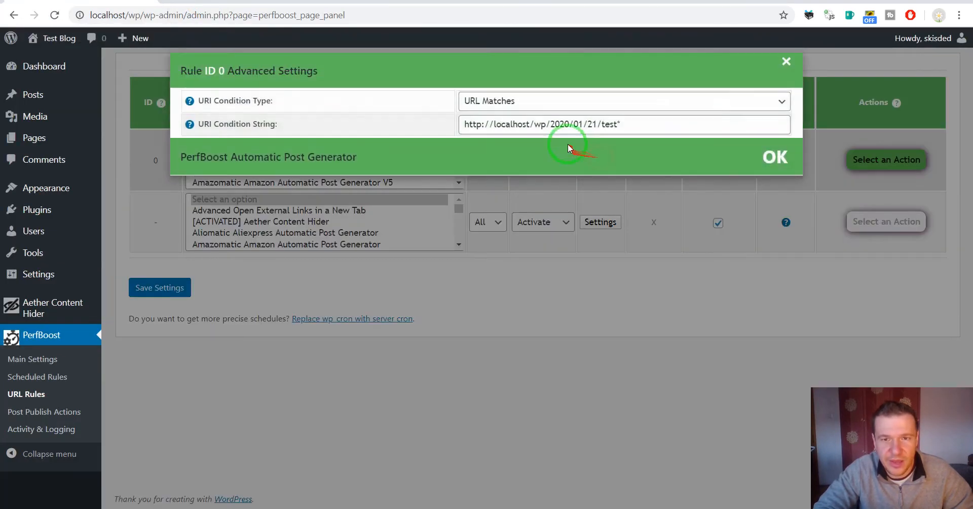
pyautogui.click(623, 126)
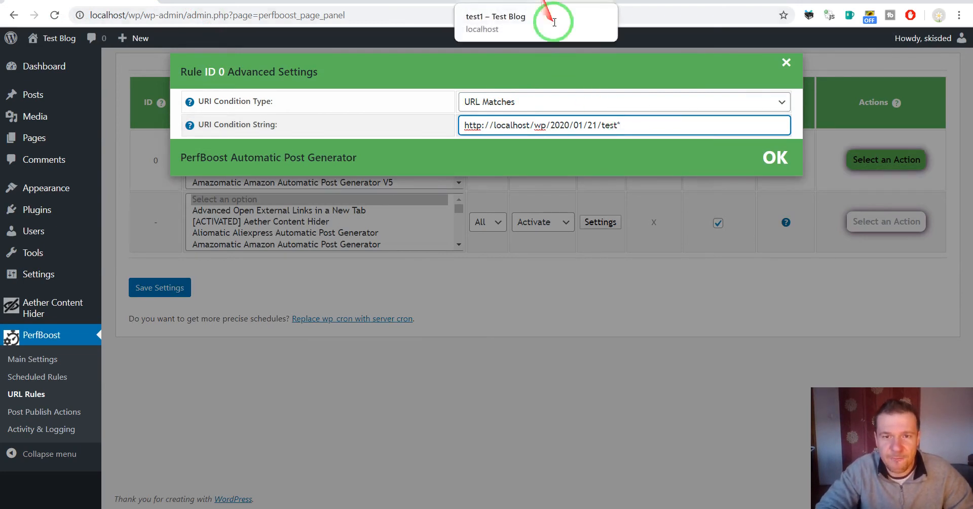
pyautogui.doubleClick(620, 125)
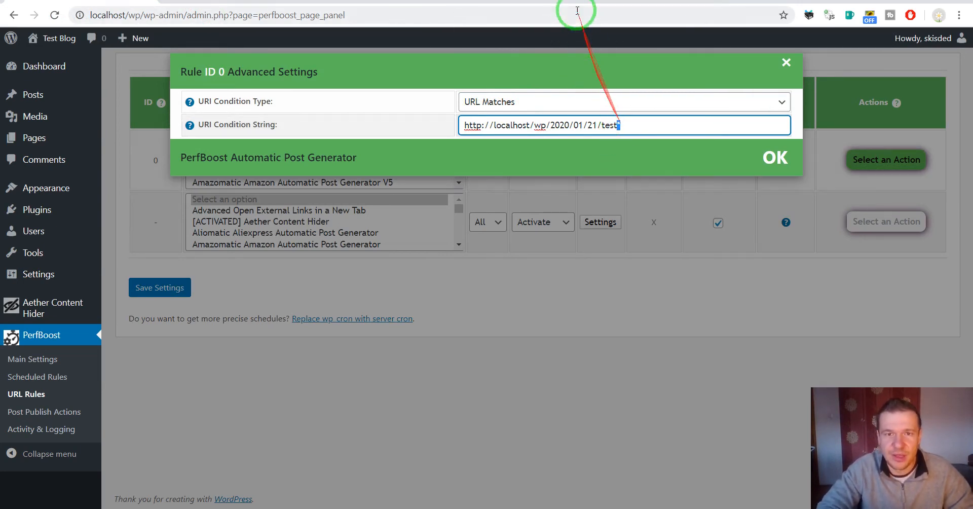
# Load the test1 page with ?ref=cr appended to its URL to check the wildcard rule, and view the test2 page.
pyautogui.click(558, 5)
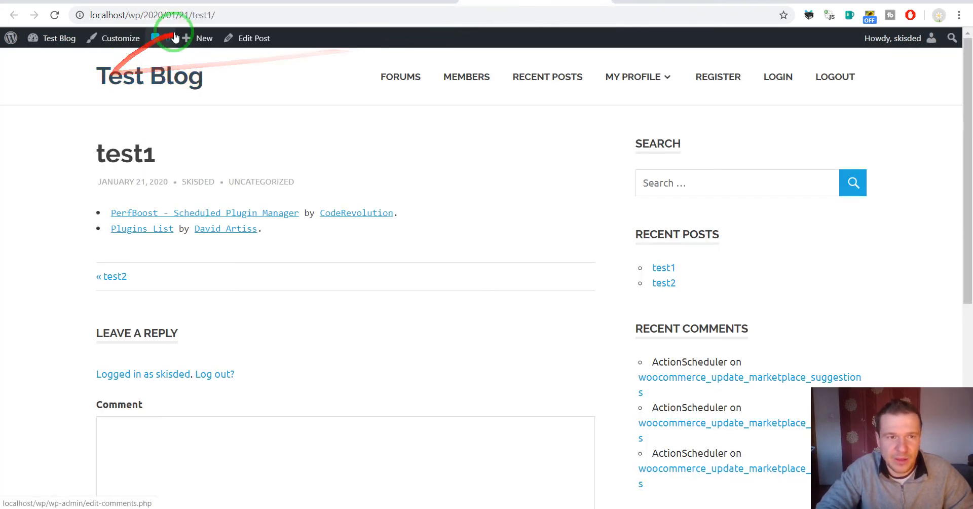
pyautogui.click(239, 17)
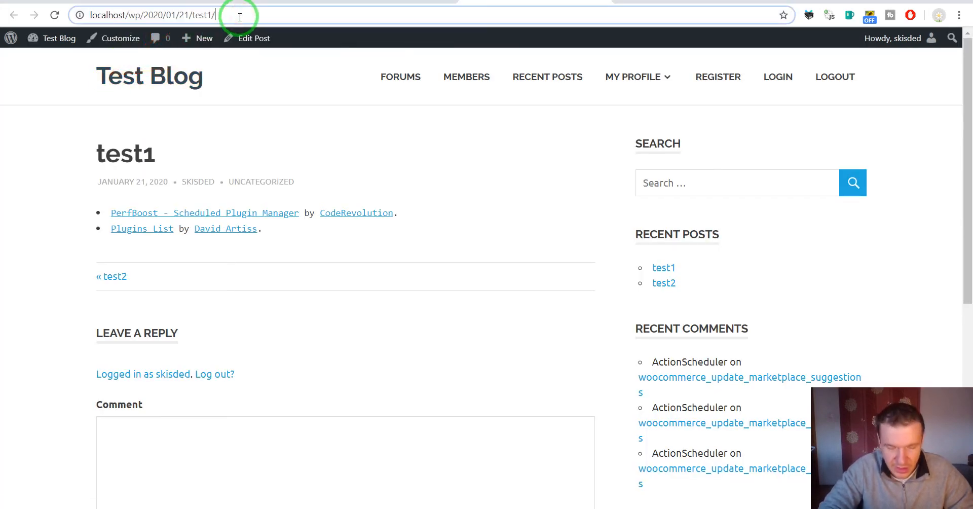
pyautogui.write('?re')
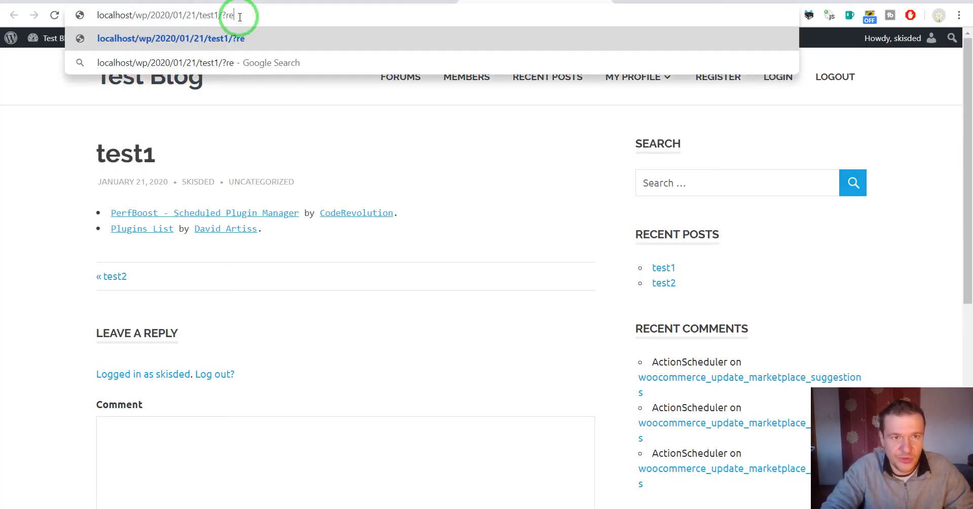
pyautogui.write('f=')
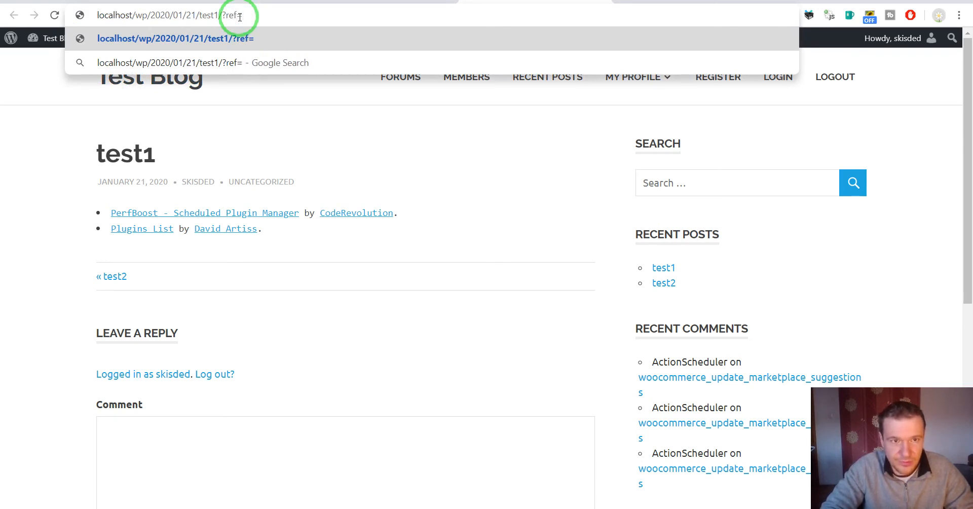
pyautogui.write('qq')
pyautogui.press('Return')
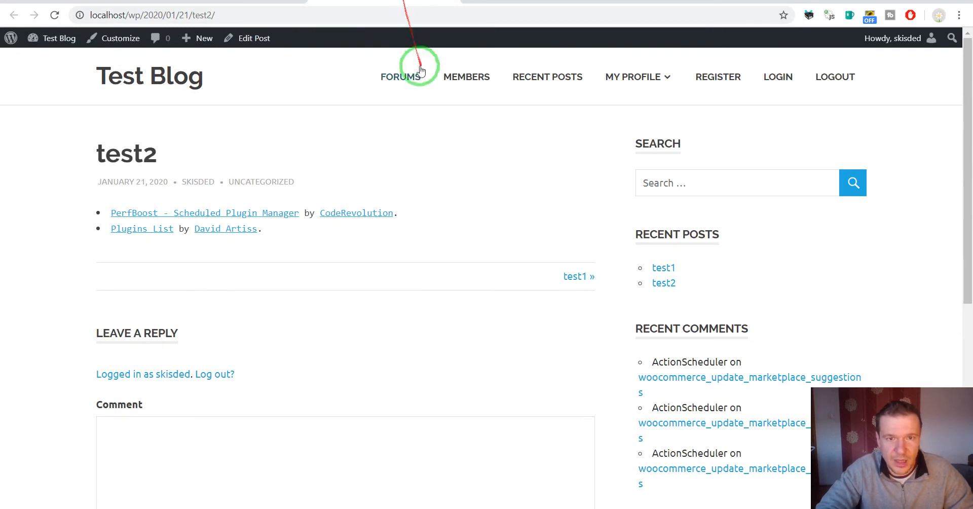
pyautogui.click(133, 2)
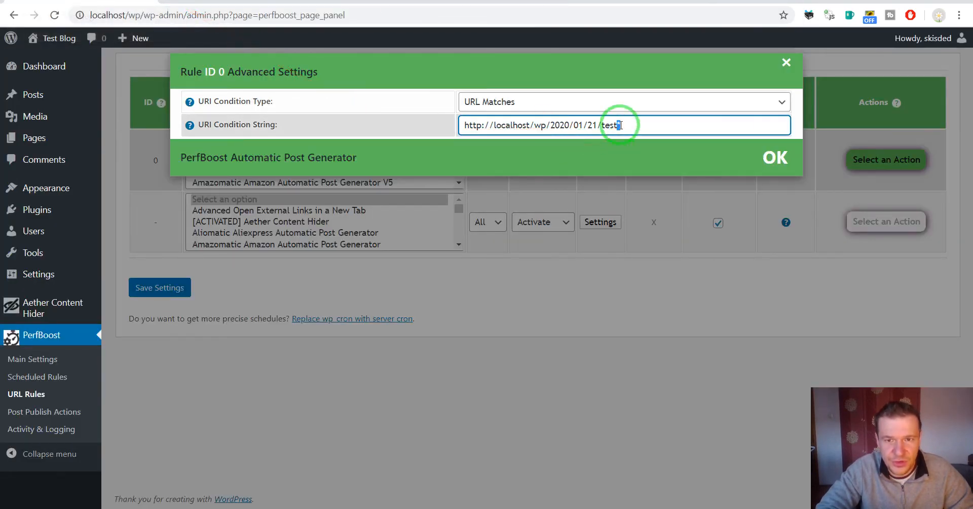
pyautogui.write('2')
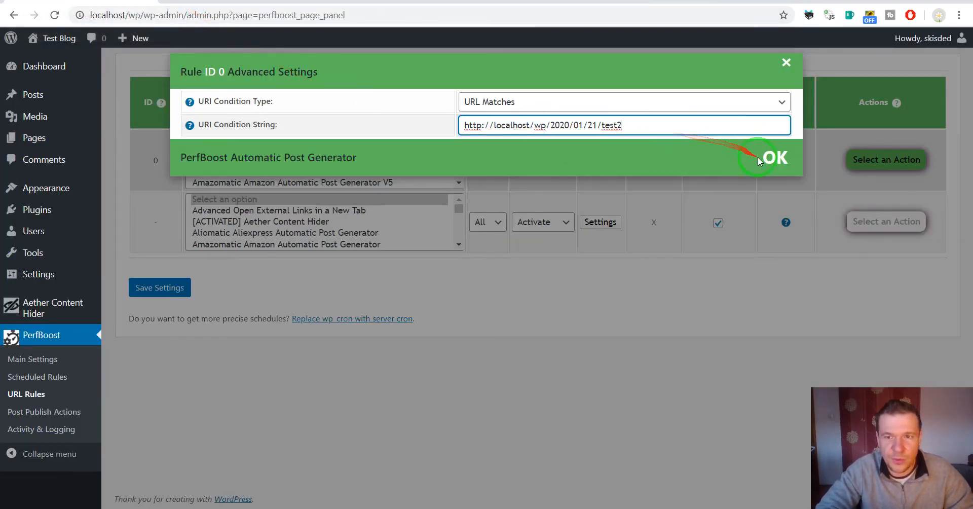
pyautogui.click(775, 162)
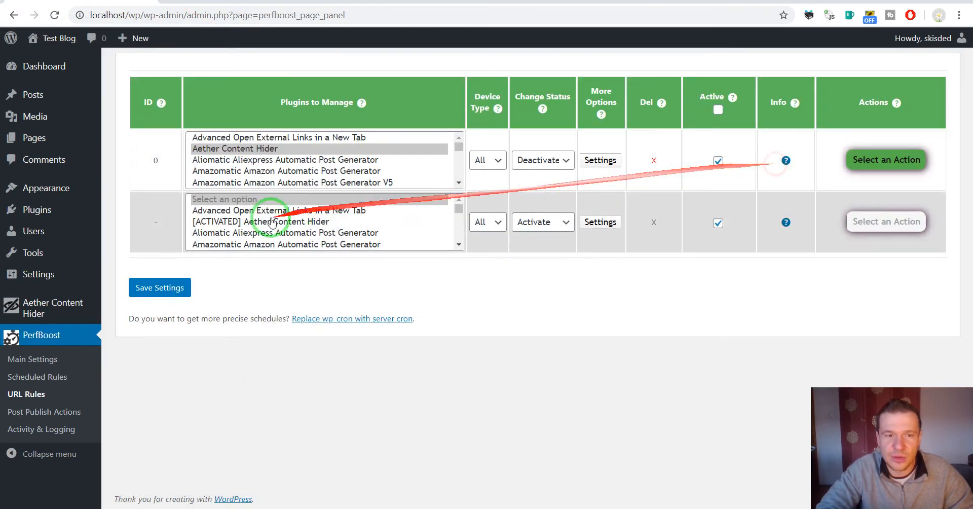
pyautogui.click(162, 288)
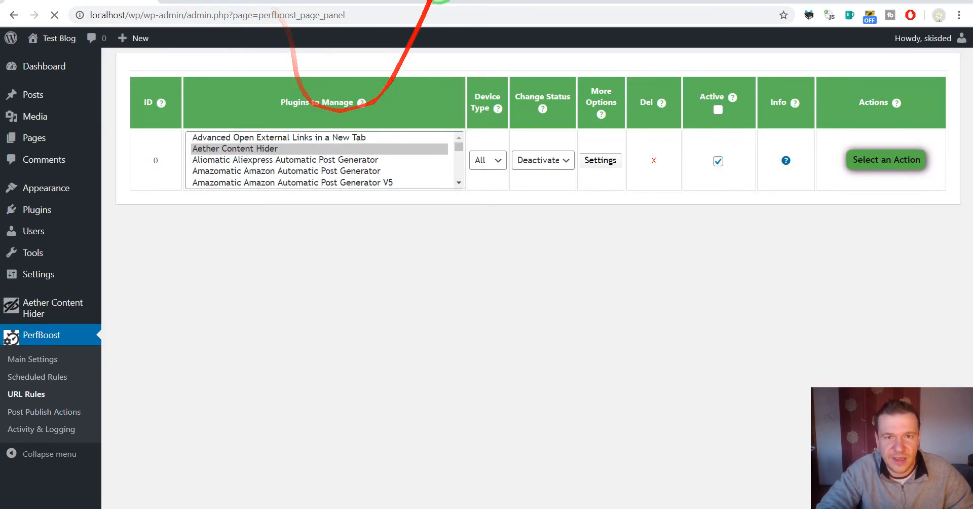
# Reload the test1 page with ?ref=cr to check its active plugins under the test2 condition.
pyautogui.click(26, 17)
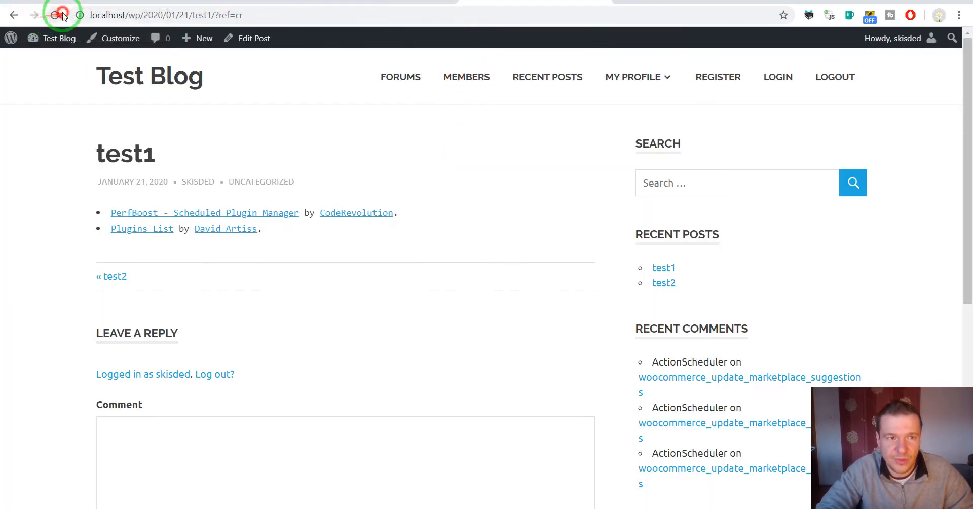
pyautogui.click(54, 15)
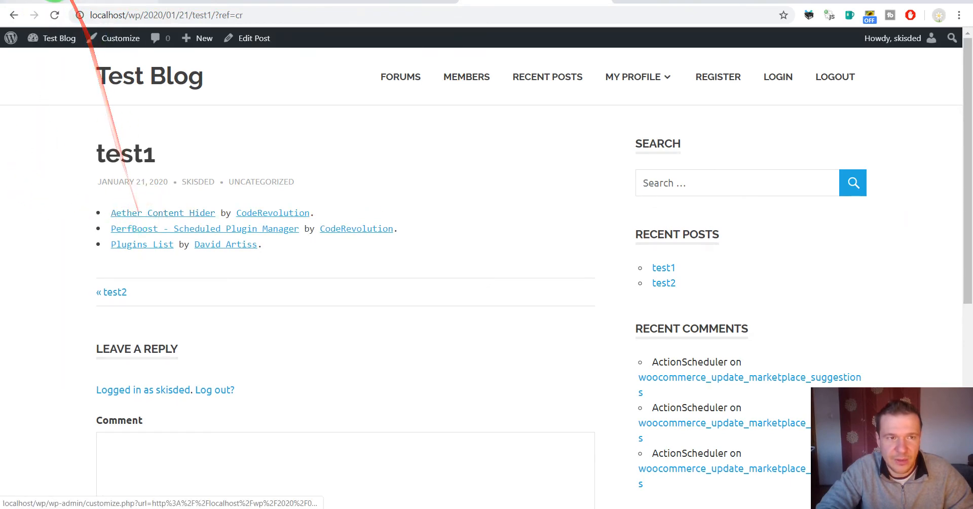
pyautogui.click(76, 1)
pyautogui.click(603, 158)
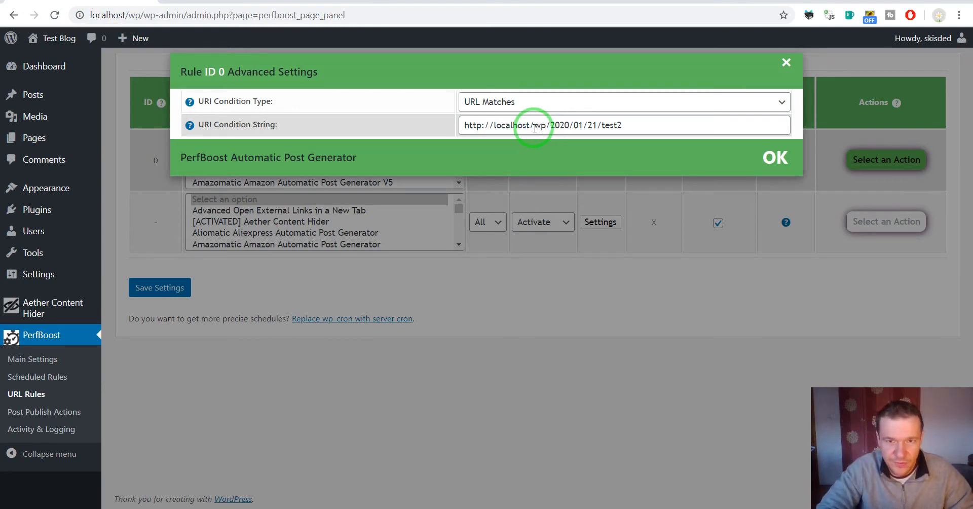
pyautogui.moveTo(550, 125); pyautogui.dragTo(629, 127)
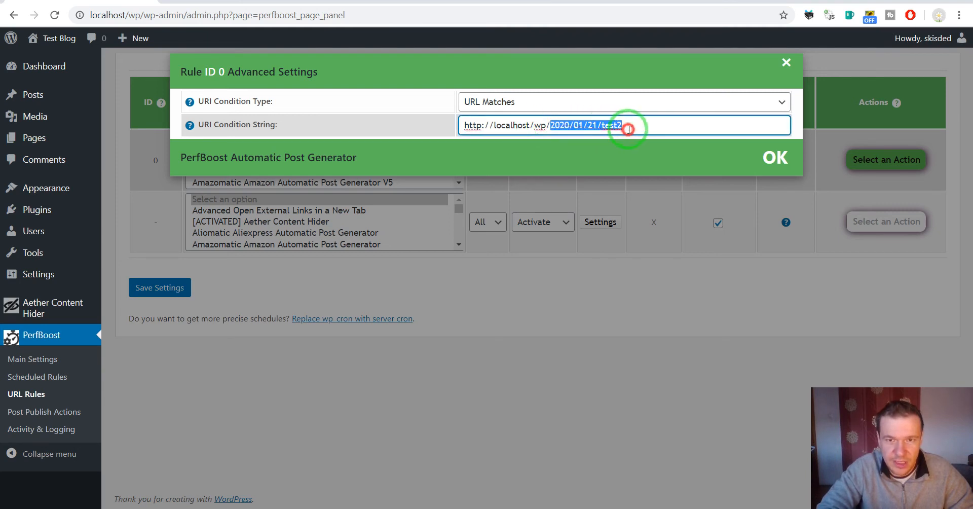
pyautogui.write('*')
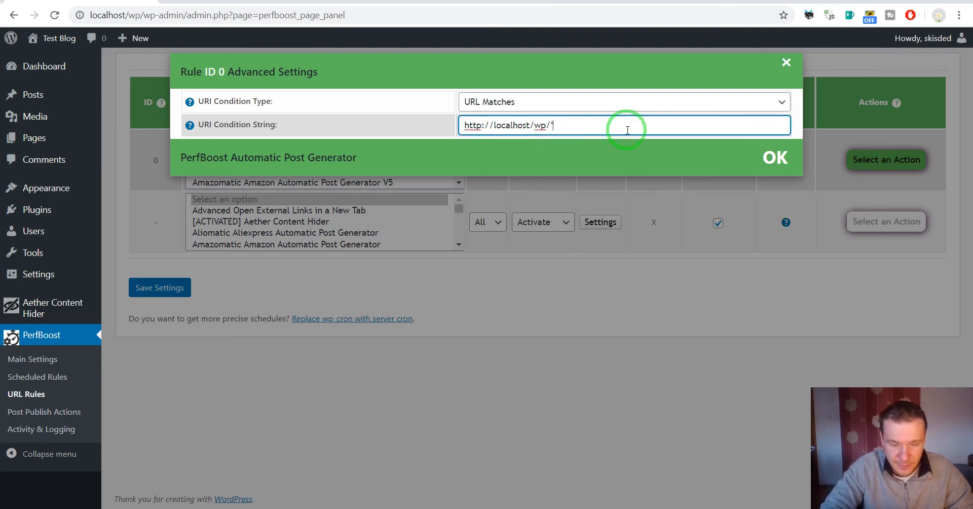
pyautogui.write('deac')
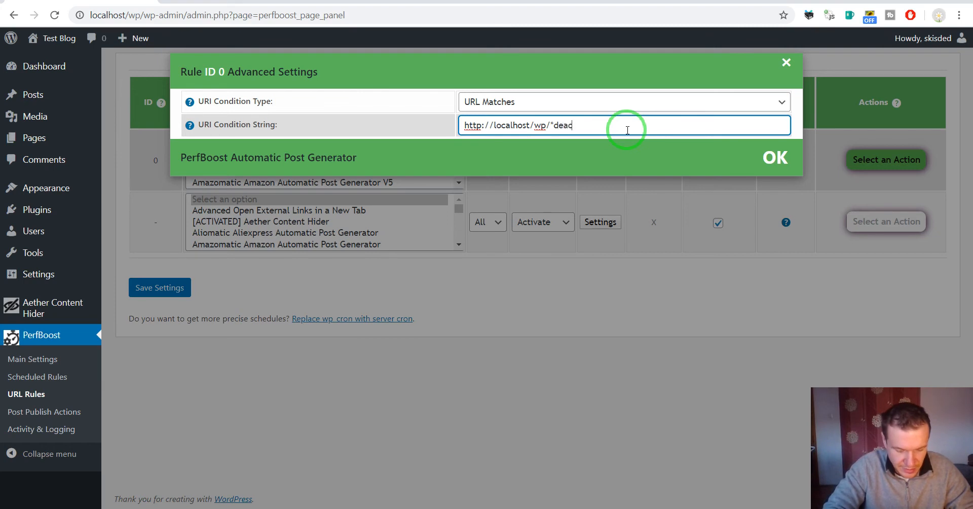
pyautogui.write('tivate=pl')
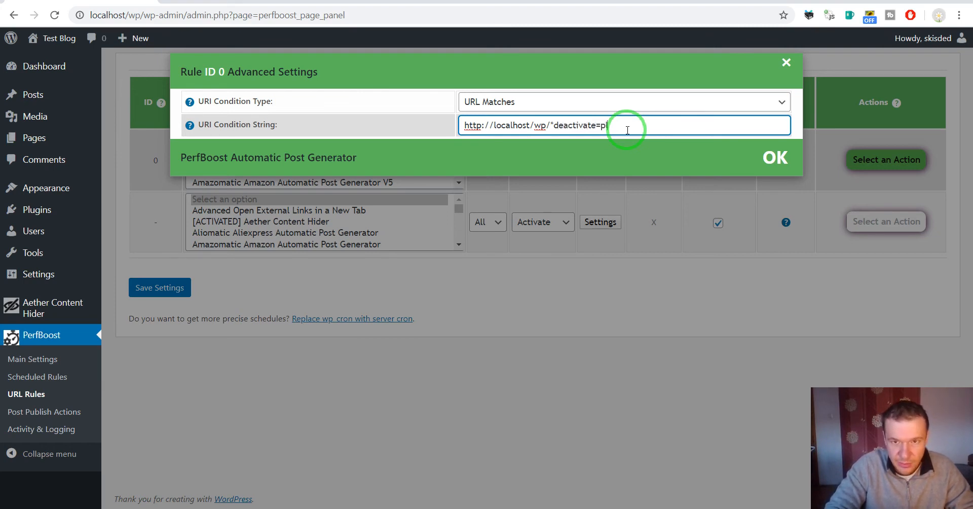
pyautogui.write('ugin1')
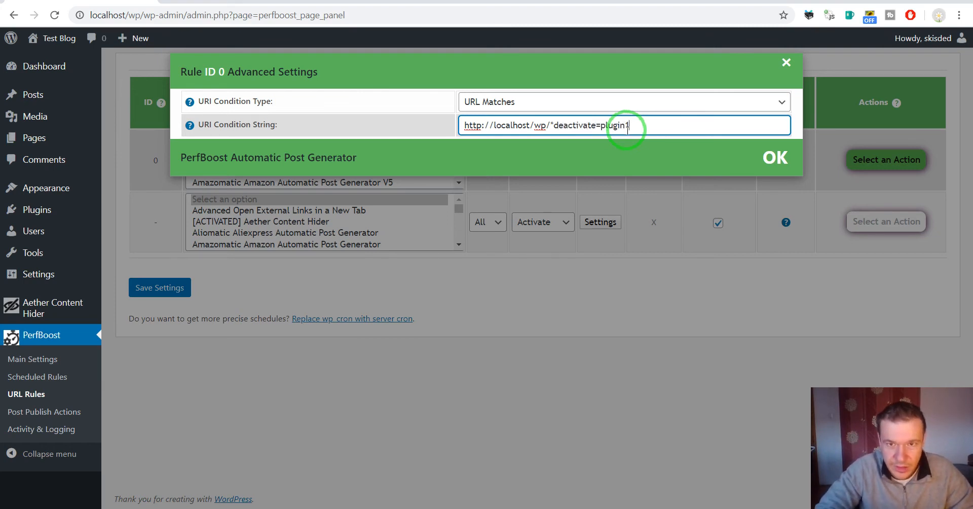
pyautogui.moveTo(549, 124); pyautogui.dragTo(552, 124)
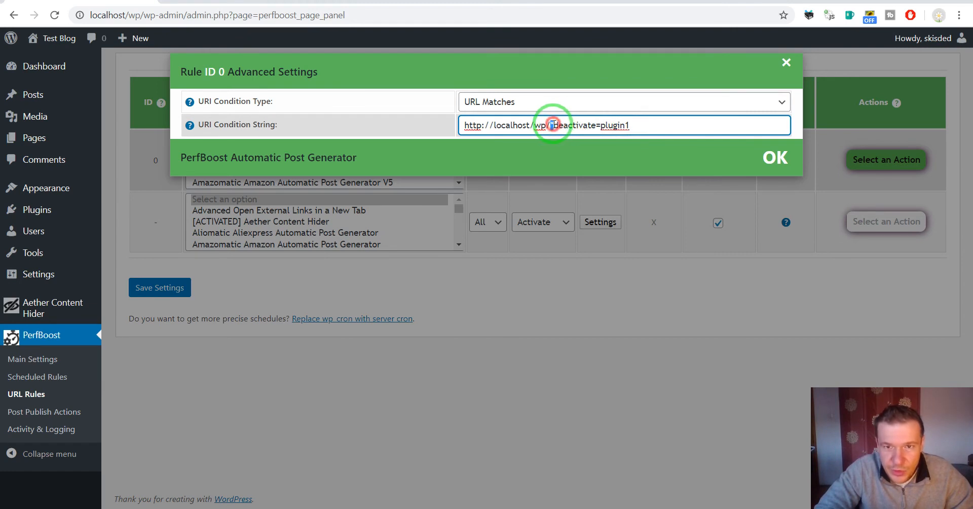
pyautogui.click(553, 124)
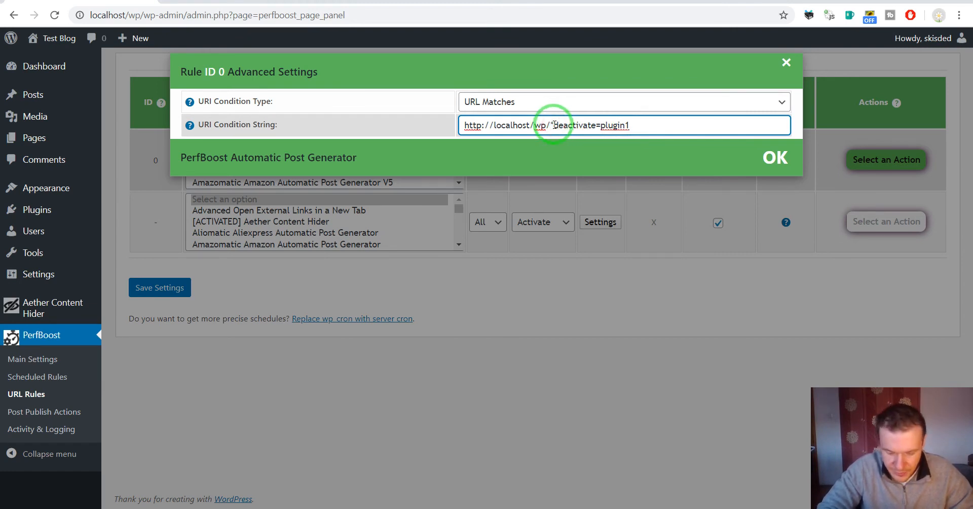
pyautogui.write('?')
# Copy ?deactivate=plugin1 from the condition string, close the rule's advanced settings and save the settings.
pyautogui.moveTo(553, 125); pyautogui.dragTo(628, 125)
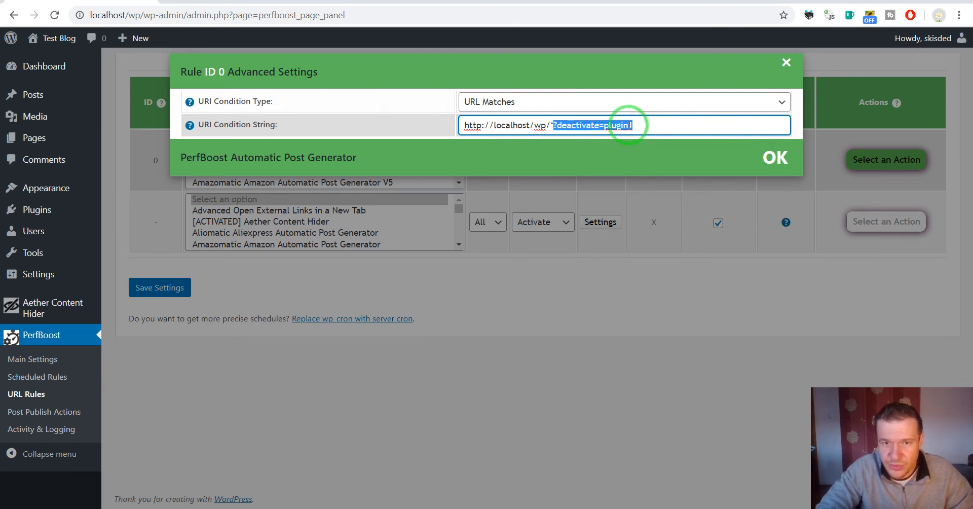
pyautogui.tripleClick(591, 125)
pyautogui.click(576, 125)
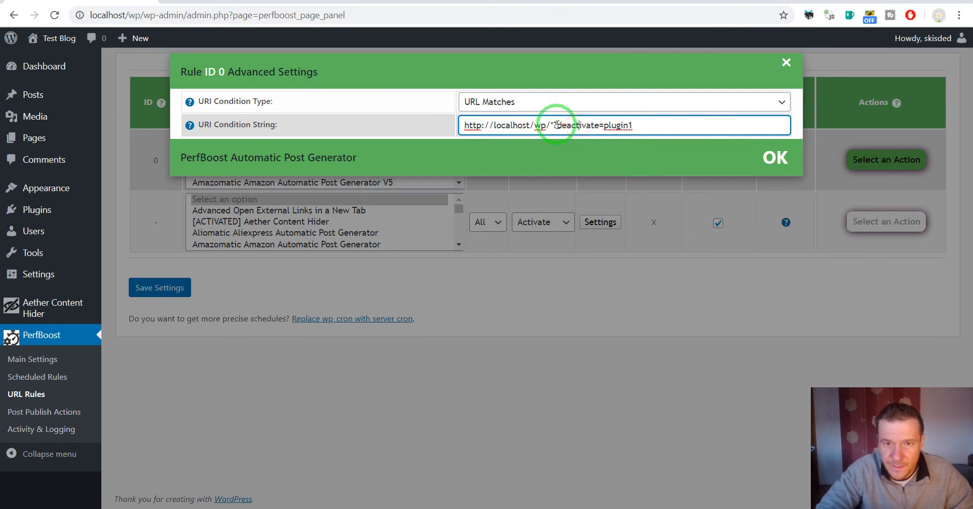
pyautogui.moveTo(552, 124); pyautogui.dragTo(637, 124)
pyautogui.hotkey('ctrl', 'c')
pyautogui.click(774, 157)
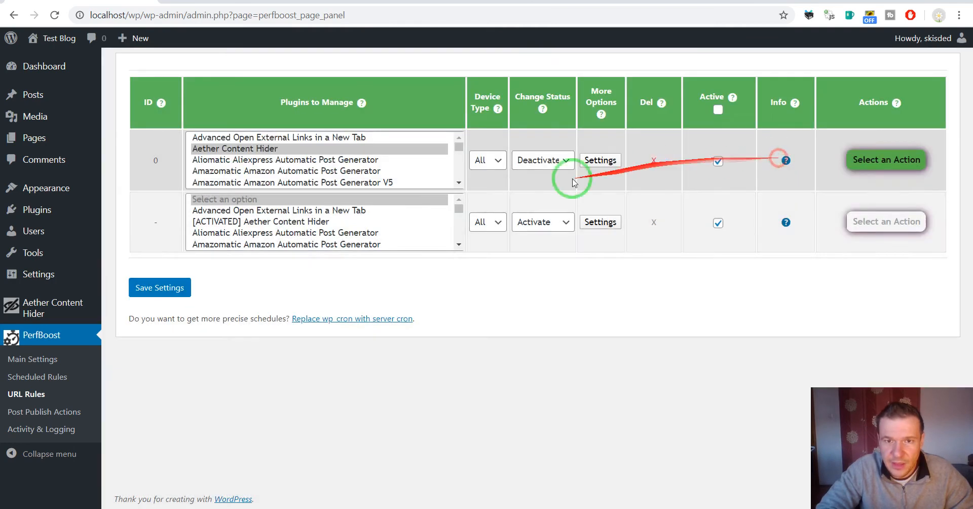
pyautogui.click(177, 280)
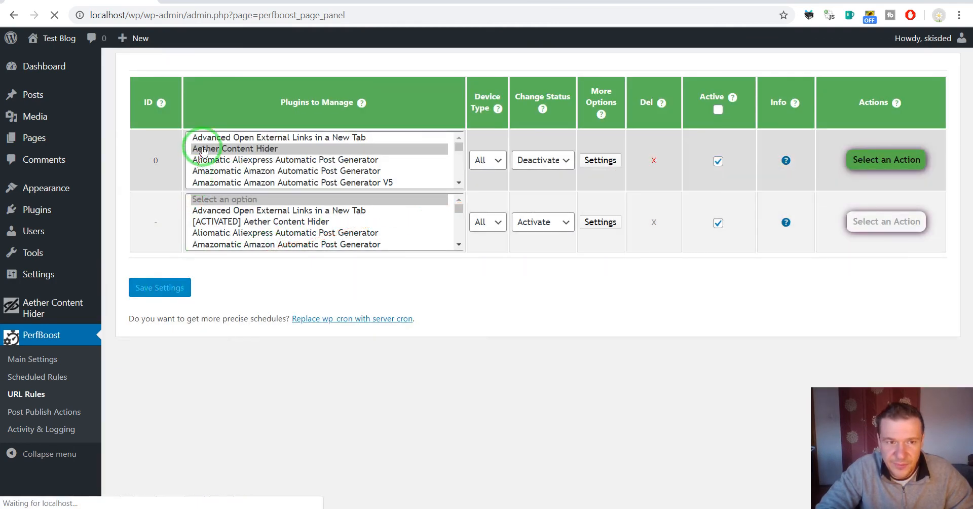
# Reload the test1 page and replace ?ref=cr in its URL with the copied ?deactivate=plugin1.
pyautogui.click(488, 1)
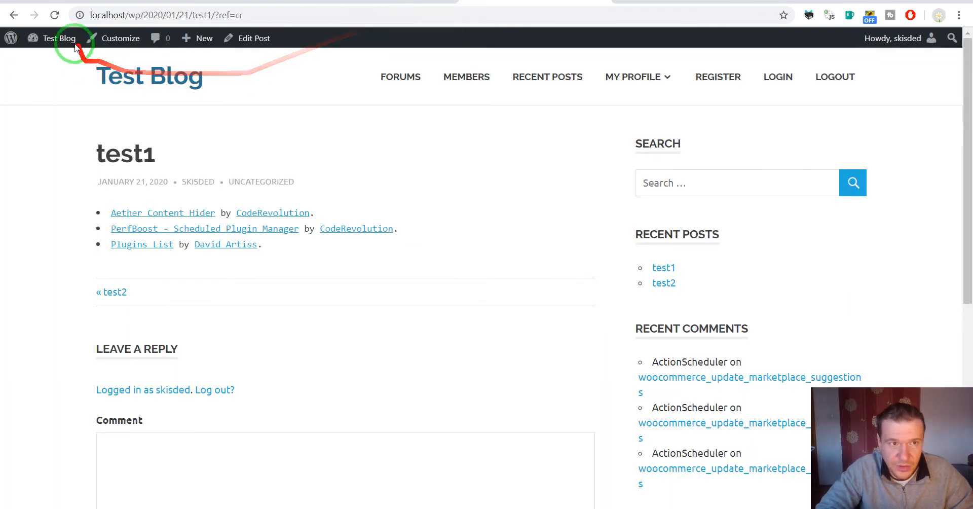
pyautogui.click(55, 15)
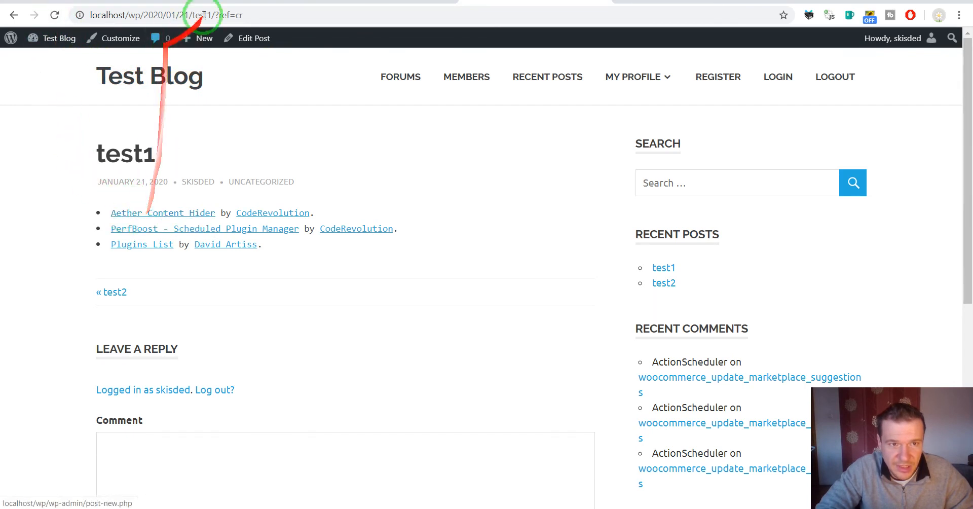
pyautogui.moveTo(215, 15); pyautogui.dragTo(247, 16)
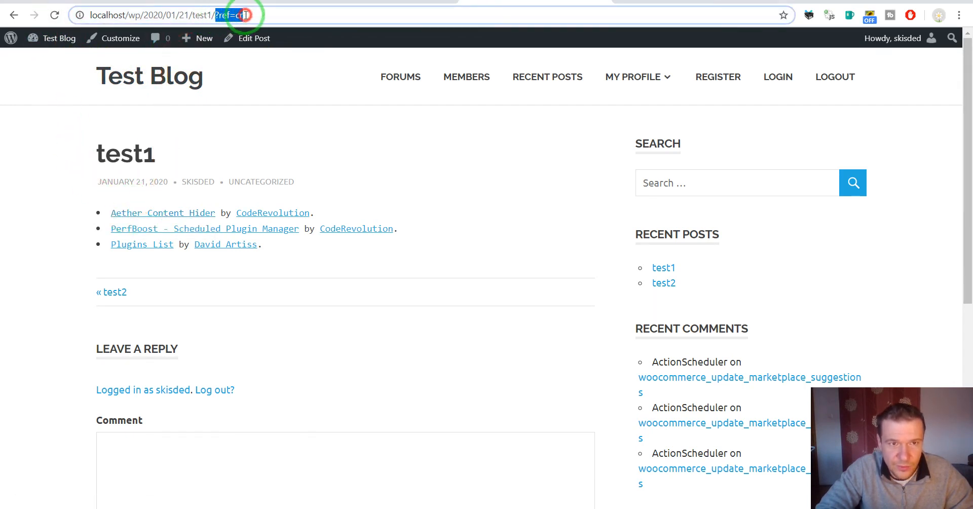
pyautogui.hotkey('ctrl', 'v')
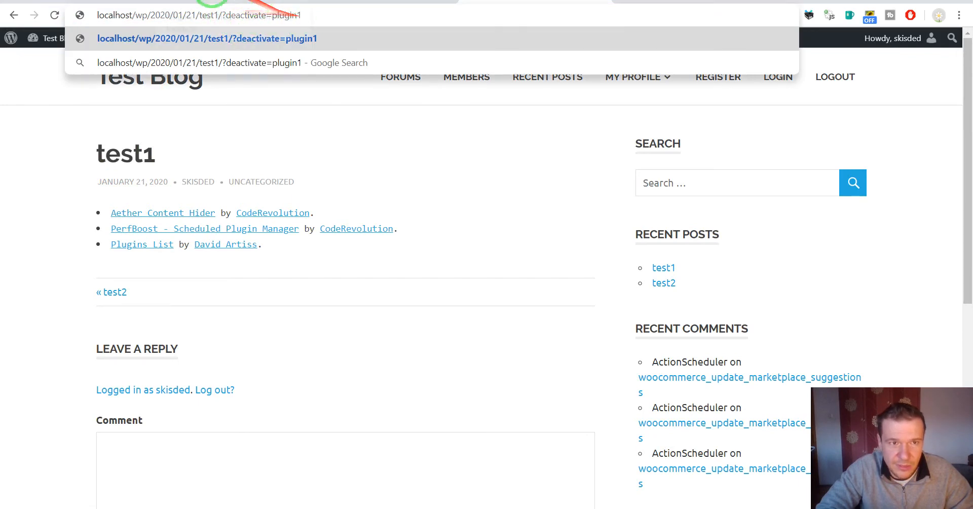
# Review the asterisk in the rule's URI condition string and load the test1 page with ?deactivate=plugin1 to check its active plugins.
pyautogui.click(127, 1)
pyautogui.click(600, 161)
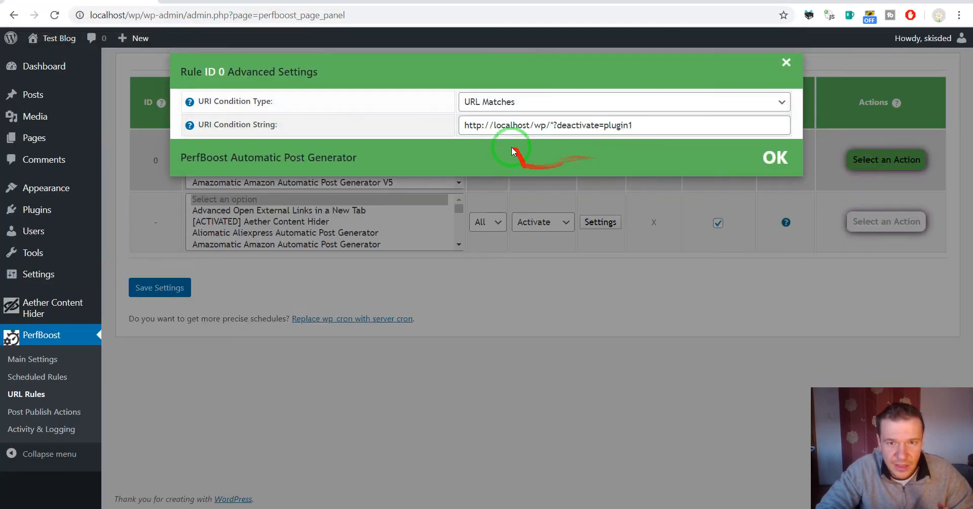
pyautogui.click(552, 127)
pyautogui.click(552, 126)
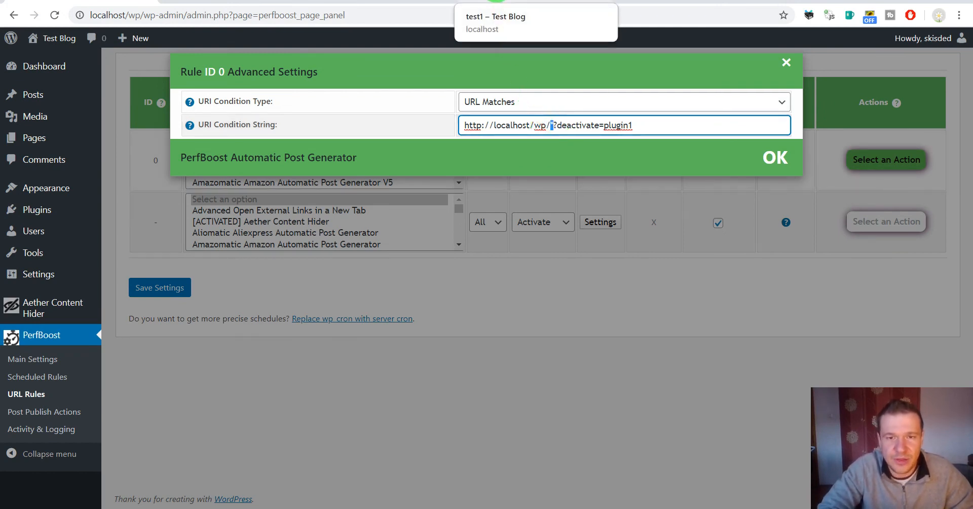
pyautogui.click(489, 2)
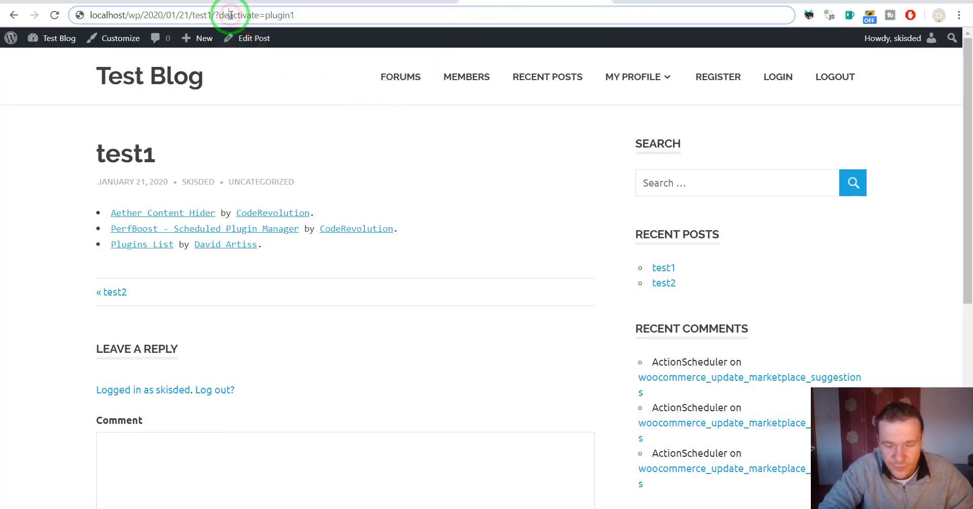
pyautogui.press('Return')
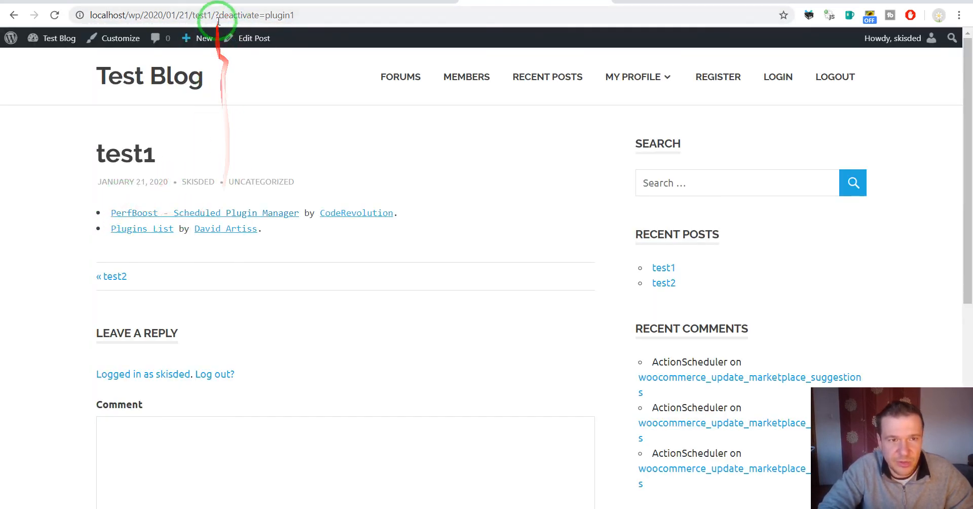
# Compare the test1 page's URL and its ?deactivate=plugin1 part with the rule's wildcard URI condition string, and close the rule's advanced settings.
pyautogui.moveTo(216, 16); pyautogui.dragTo(82, 11)
pyautogui.click(114, 1)
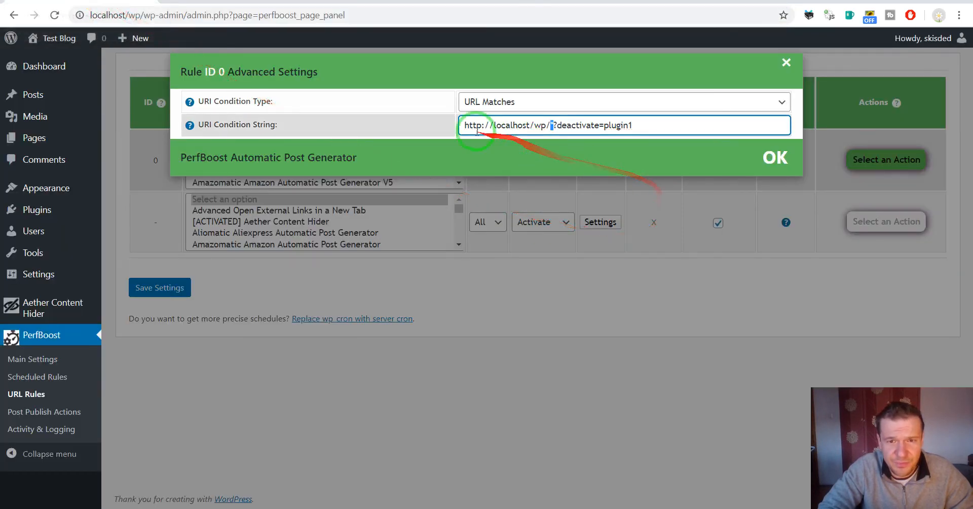
pyautogui.moveTo(472, 125); pyautogui.dragTo(645, 125)
pyautogui.click(513, 3)
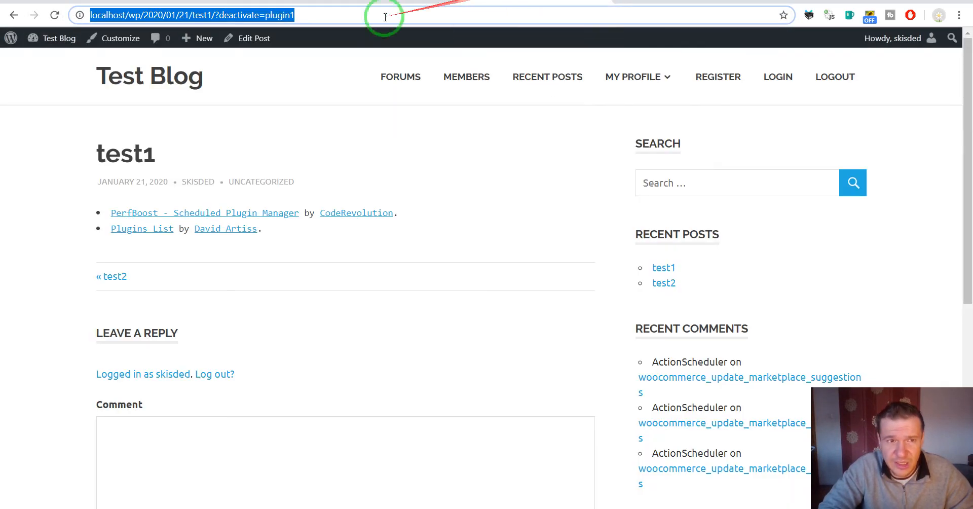
pyautogui.click(160, 17)
pyautogui.moveTo(142, 15); pyautogui.dragTo(302, 15)
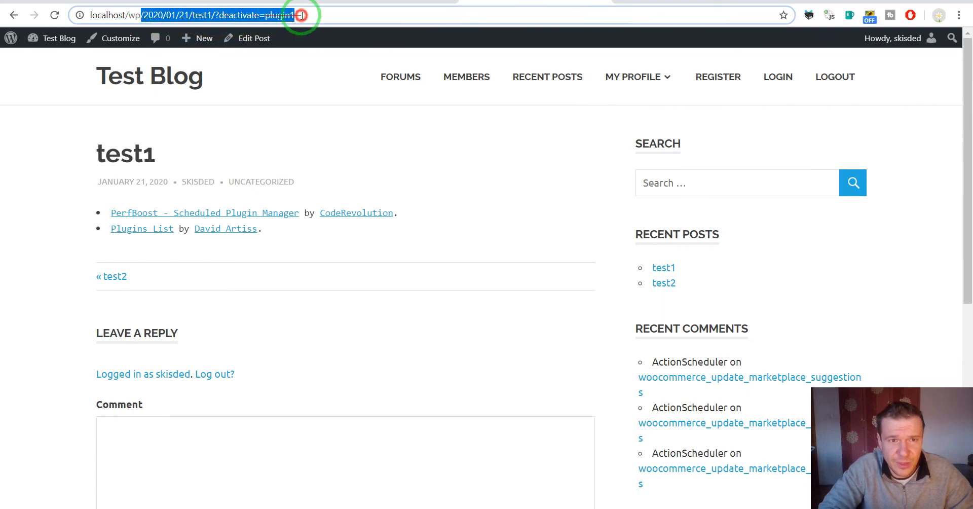
pyautogui.click(271, 14)
pyautogui.moveTo(215, 15); pyautogui.dragTo(300, 15)
pyautogui.click(139, 2)
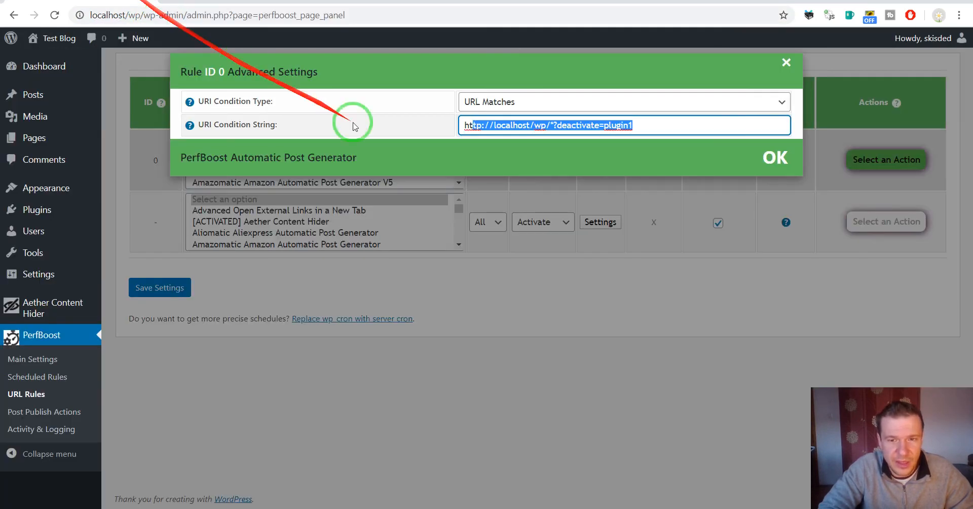
pyautogui.click(554, 125)
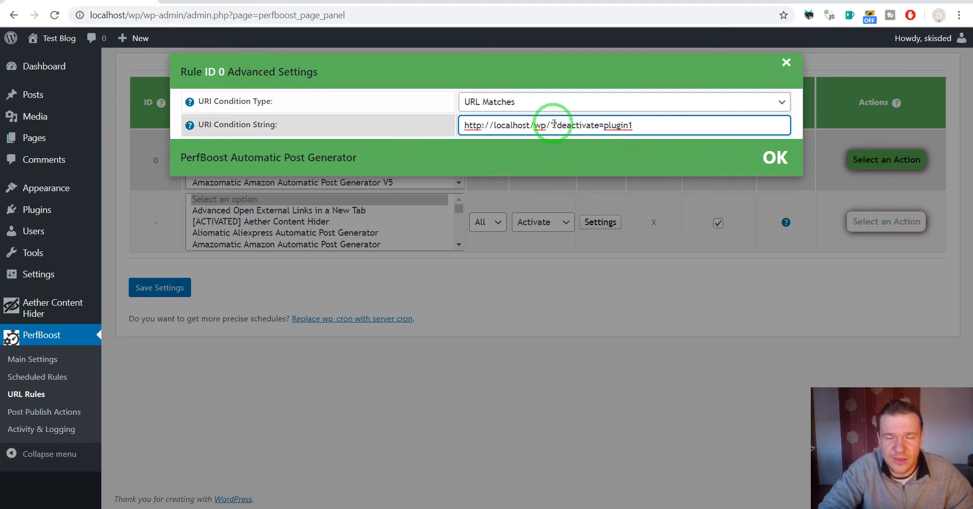
pyautogui.moveTo(553, 124); pyautogui.dragTo(480, 304)
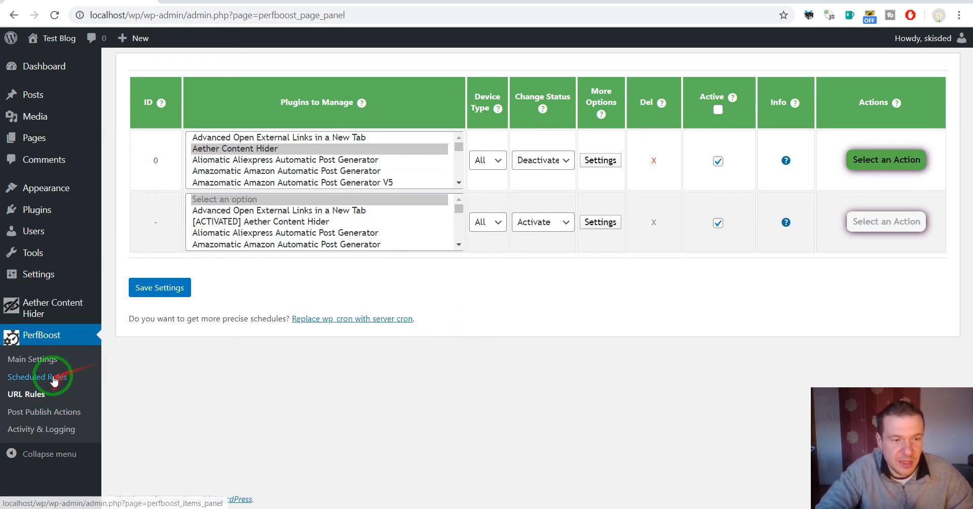
# Review PerfBoost's Post Publish Actions and Scheduled Rules pages and return to URL Rules.
pyautogui.click(54, 413)
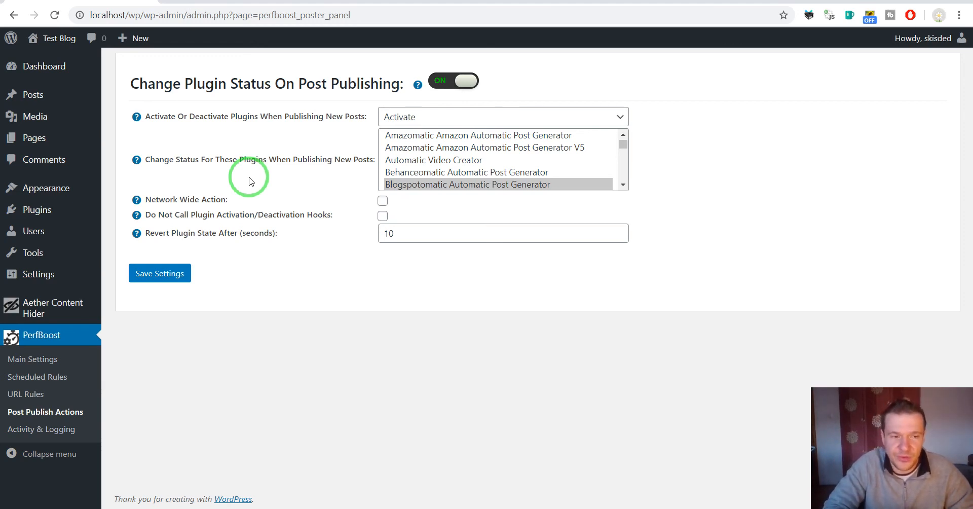
pyautogui.click(34, 377)
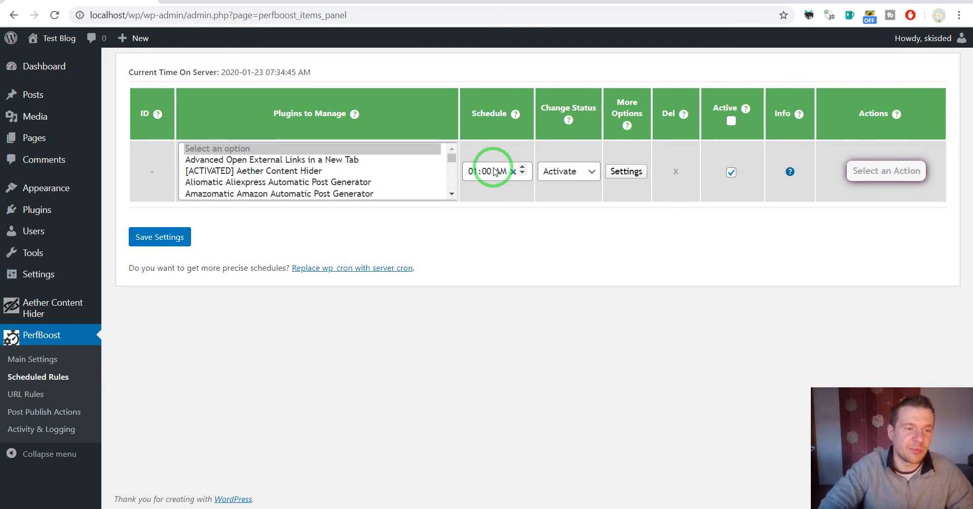
pyautogui.click(27, 397)
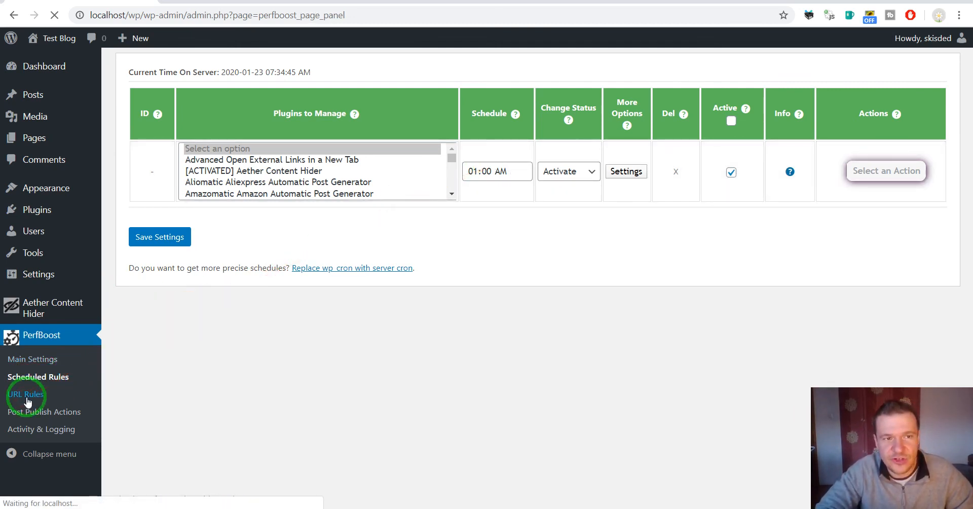